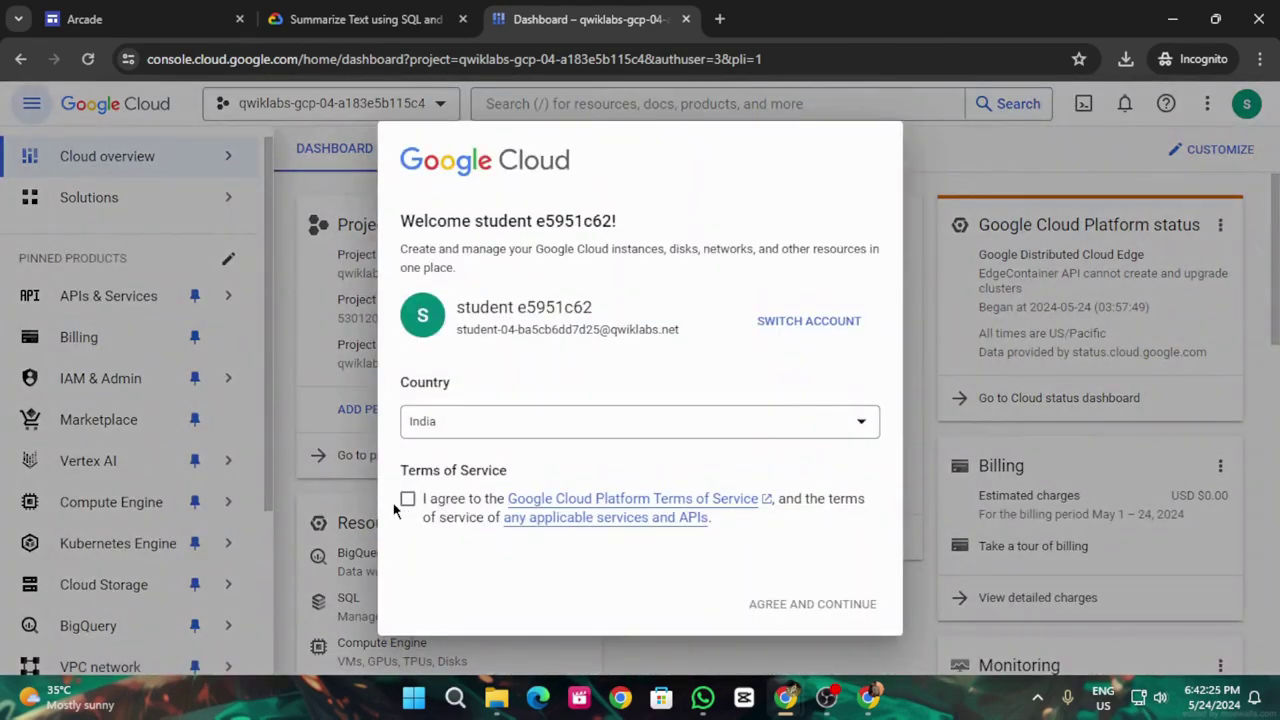
Agree to the Google Cloud terms of service and look up Task 1 in the lab instructions.
click(407, 499)
click(815, 606)
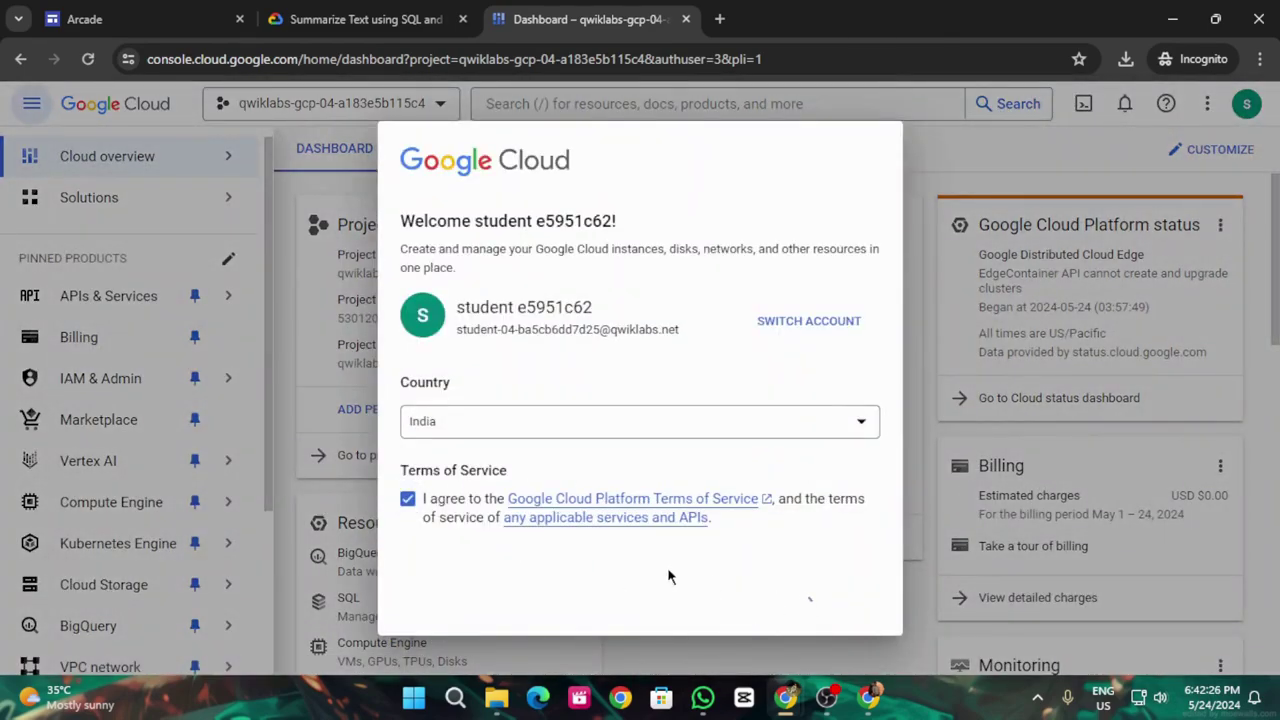
click(370, 14)
scroll(600, 450, down, 15)
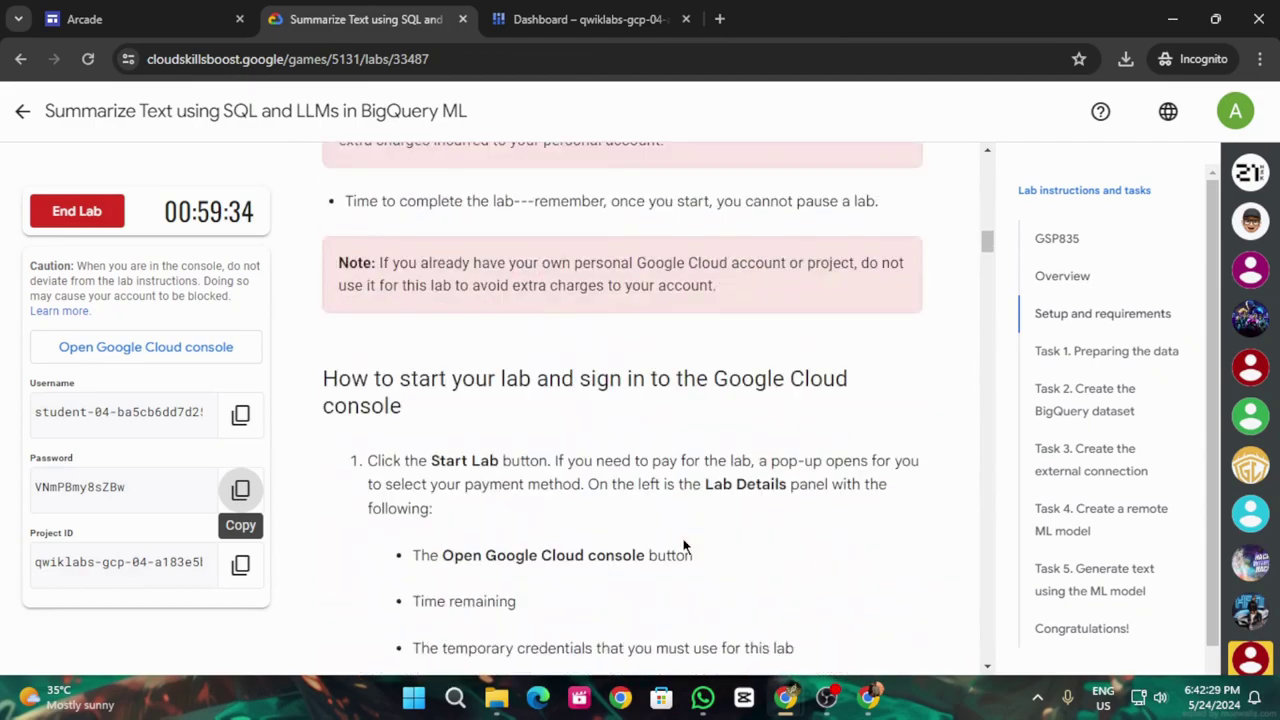
scroll(684, 546, down, 15)
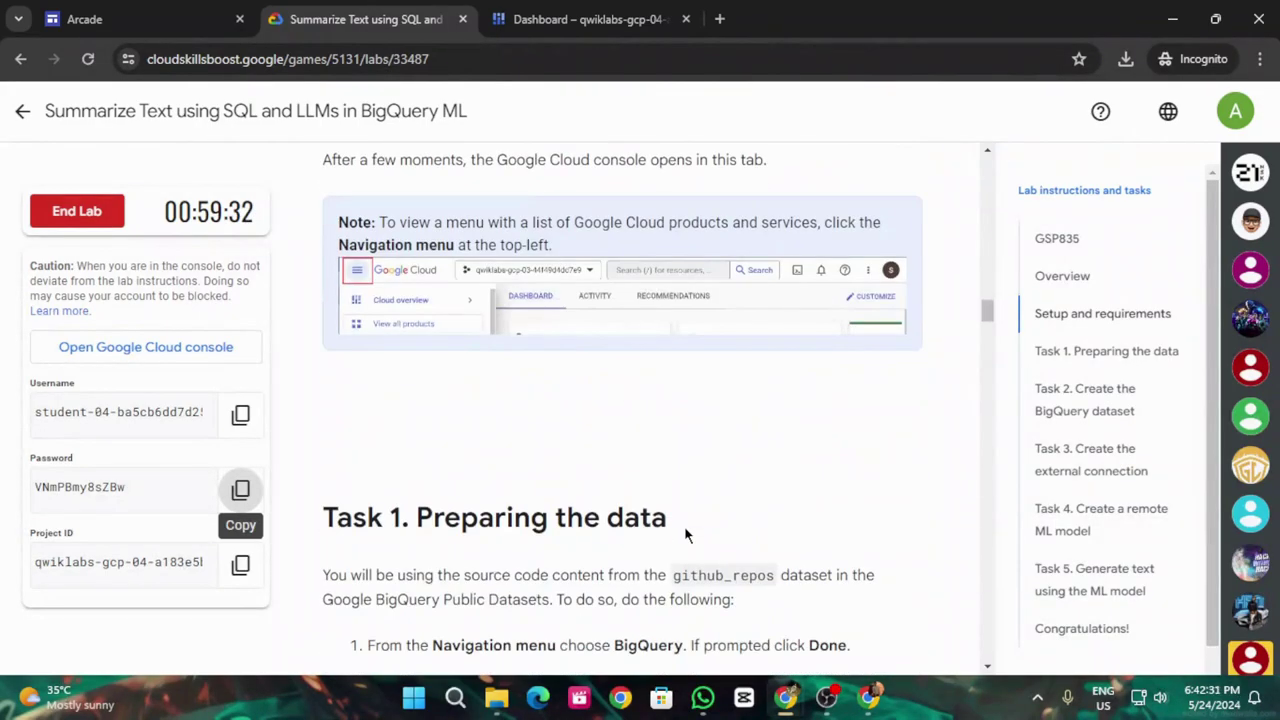
scroll(686, 531, down, 3)
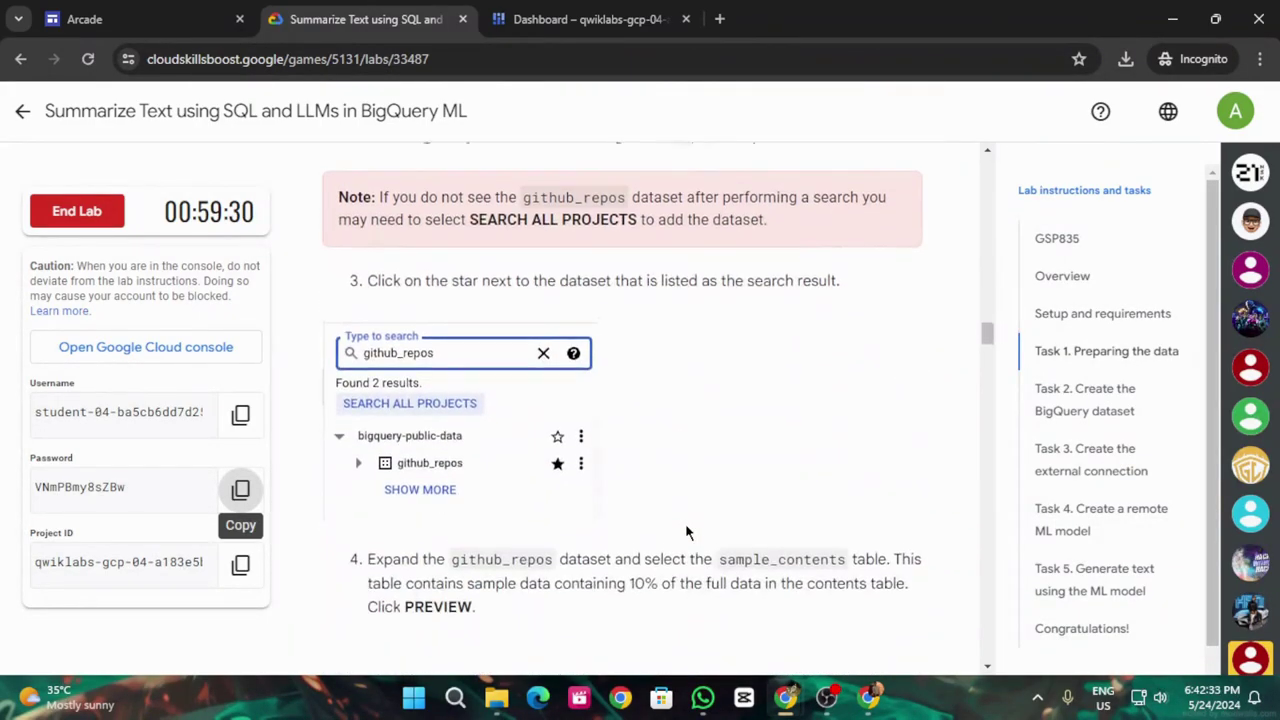
scroll(686, 531, up, 2)
Open BigQuery in the Google Cloud console and dismiss its welcome message.
click(532, 10)
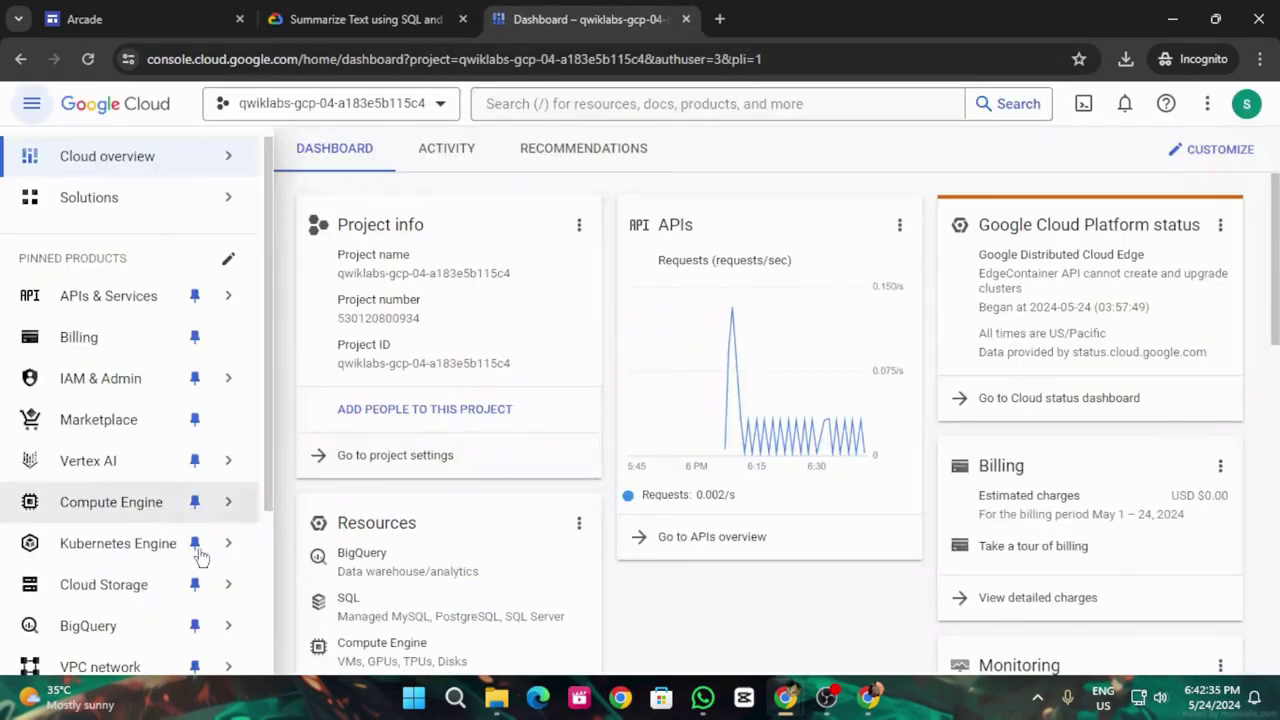
click(114, 627)
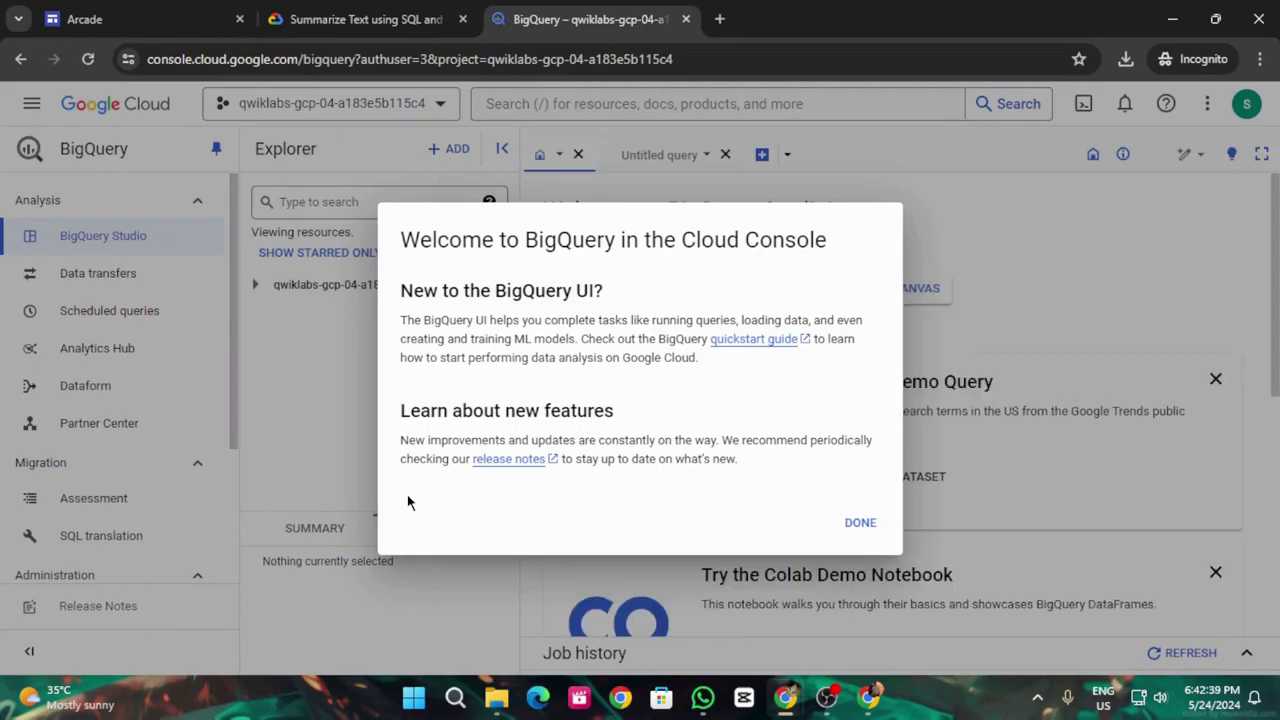
click(857, 528)
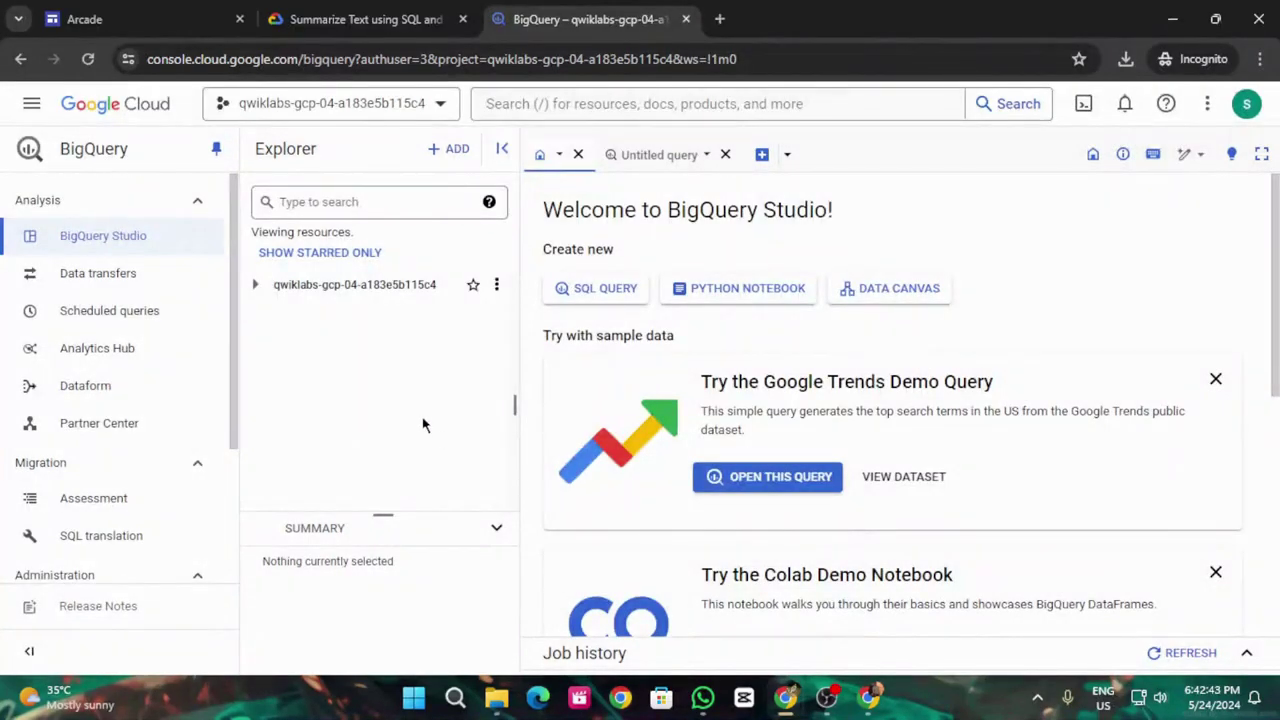
Copy github_repos from the lab instructions, search for it across all projects in BigQuery, and expand the github_repos dataset.
click(365, 19)
drag(614, 316, 714, 317)
key(ctrl+c)
click(588, 10)
click(429, 201)
key(ctrl+v)
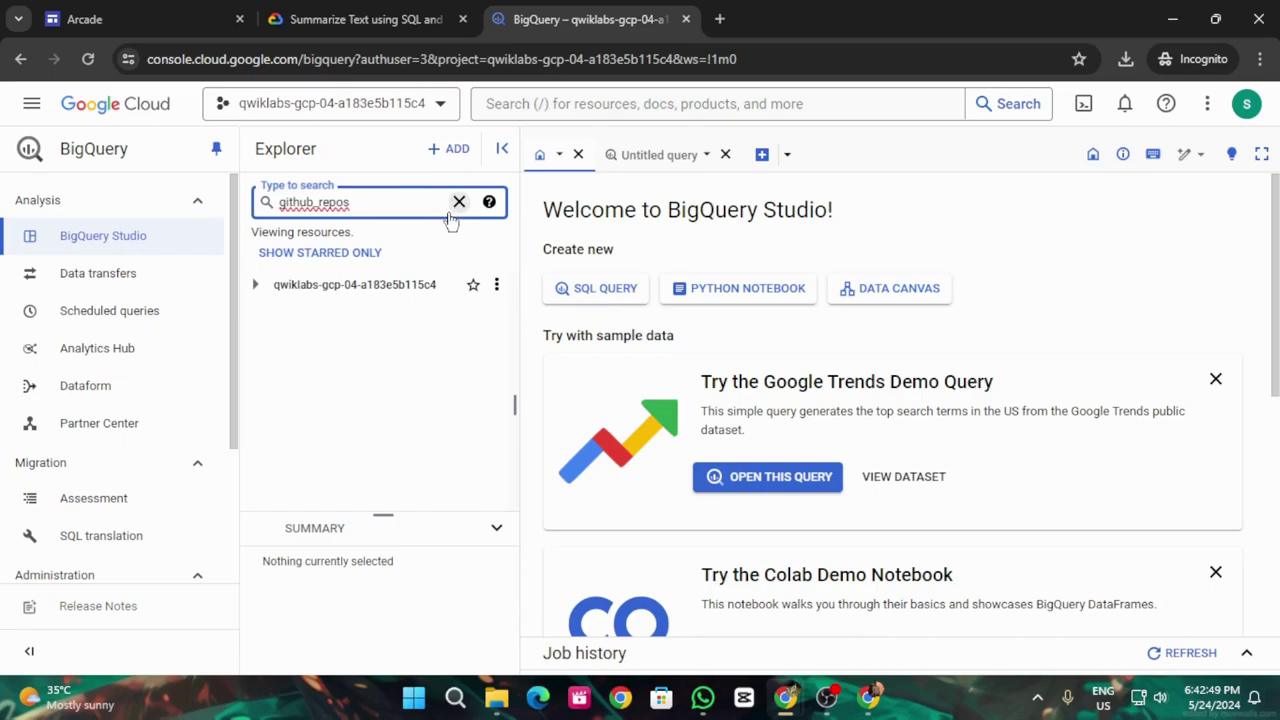
key(Return)
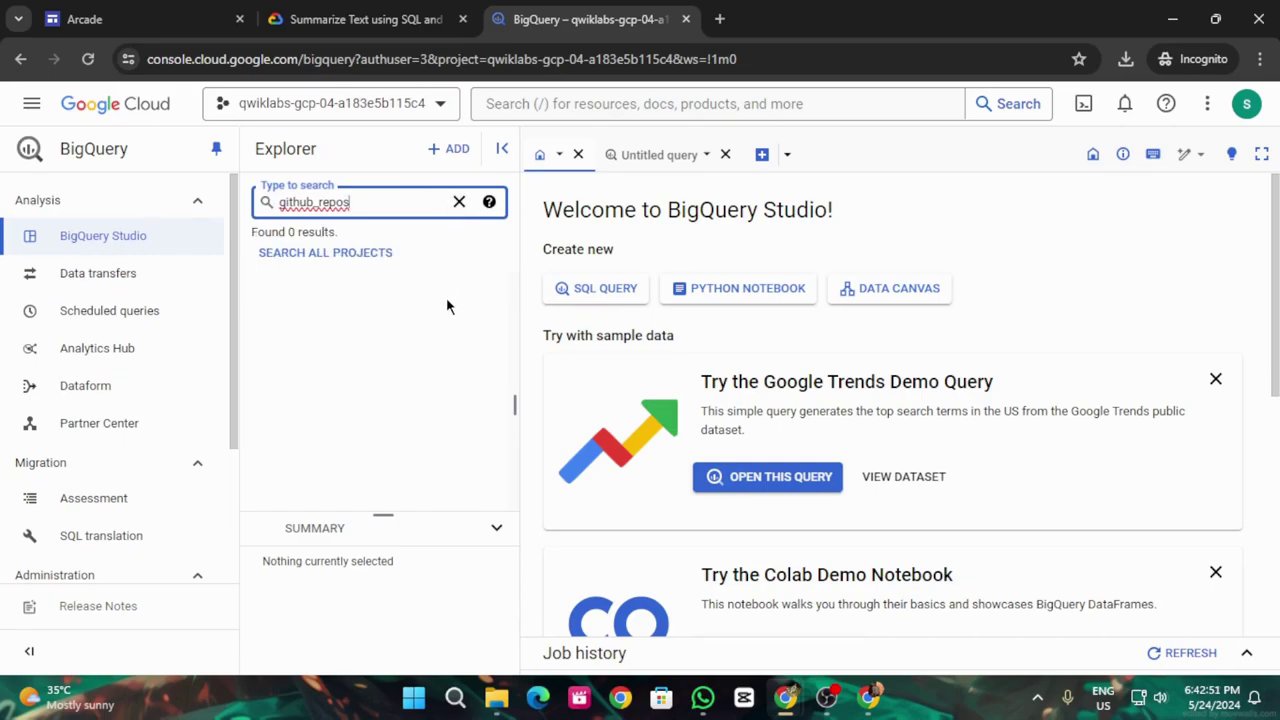
click(323, 255)
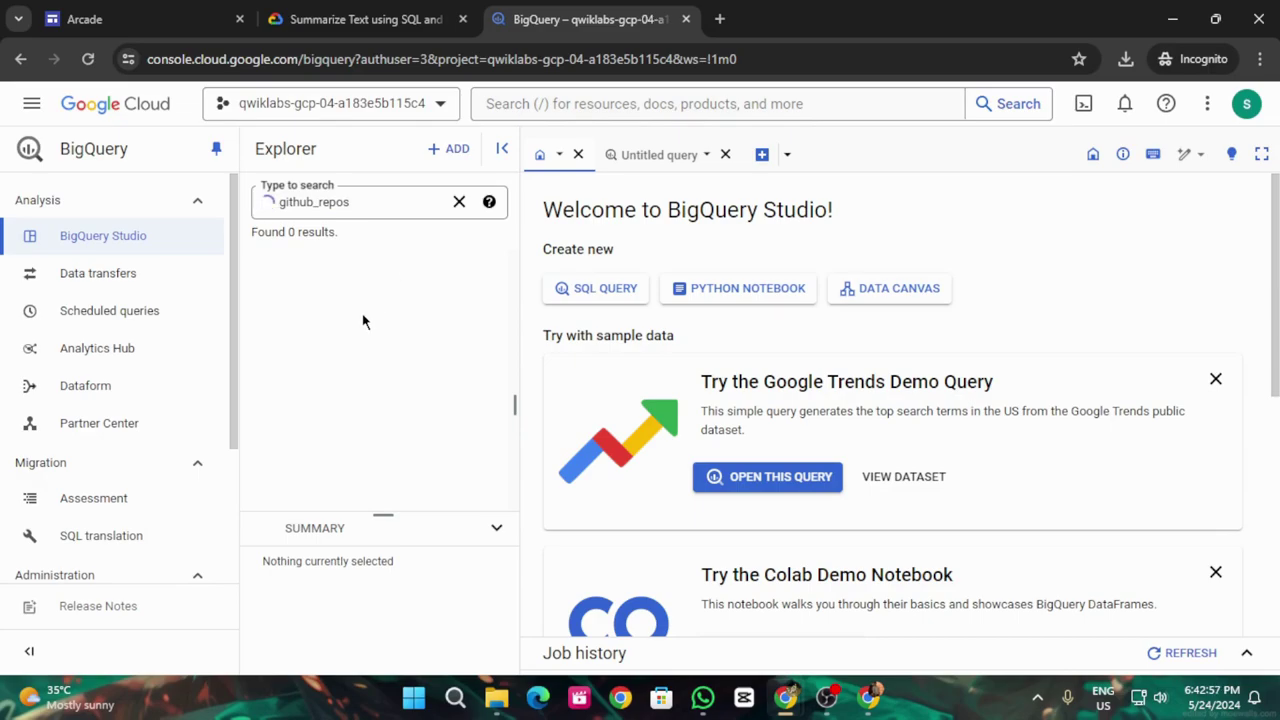
click(274, 311)
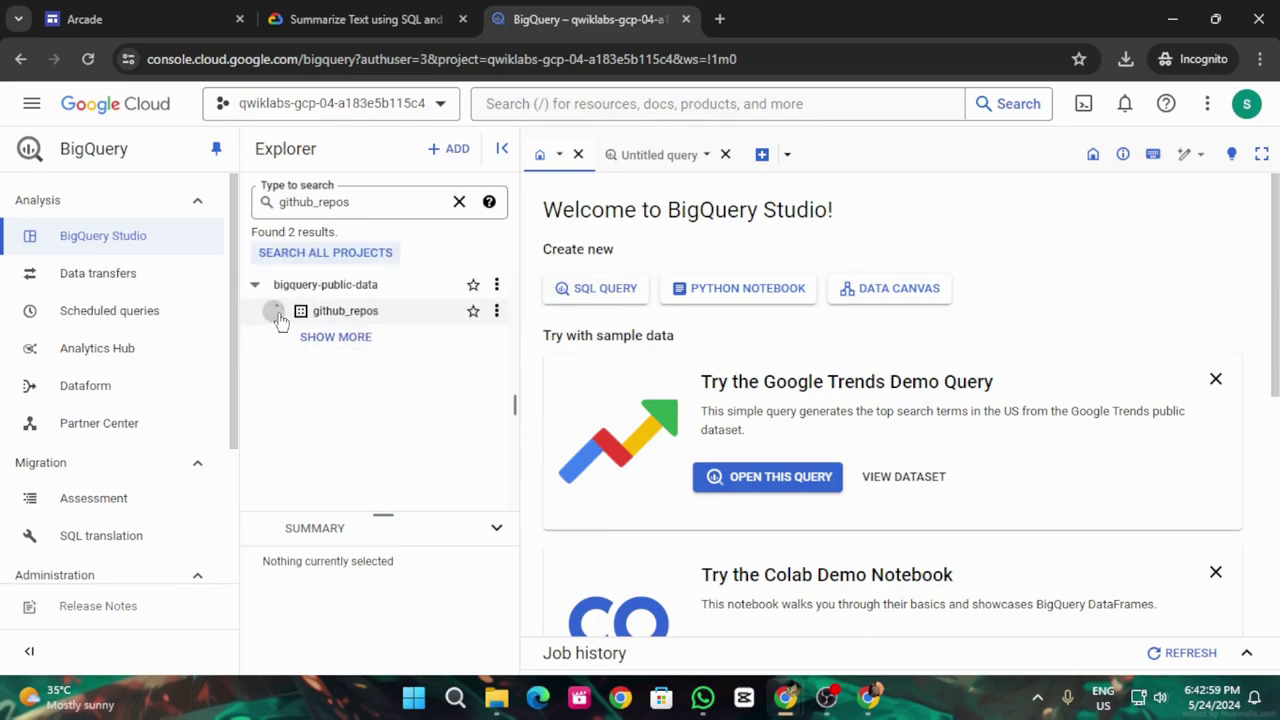
Look up Task 2 in the lab instructions and select the dataset ID bq_llm for copying.
click(380, 12)
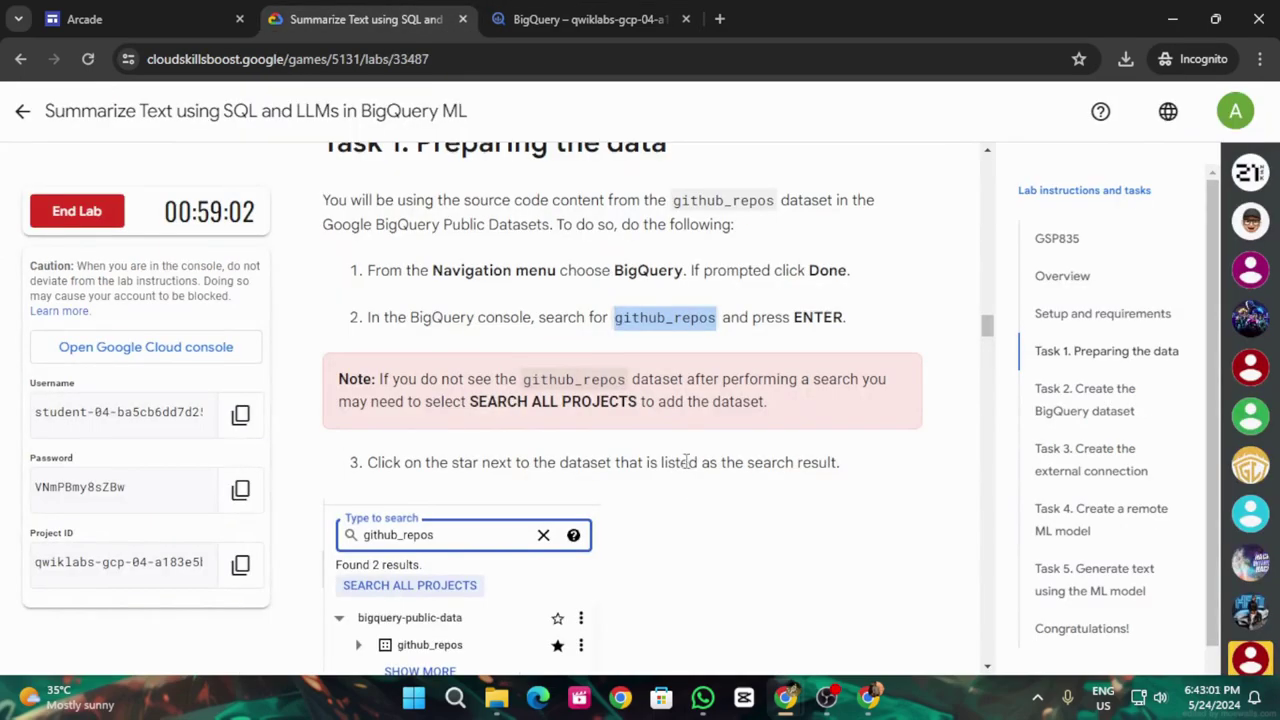
scroll(690, 462, down, 4)
scroll(672, 464, down, 4)
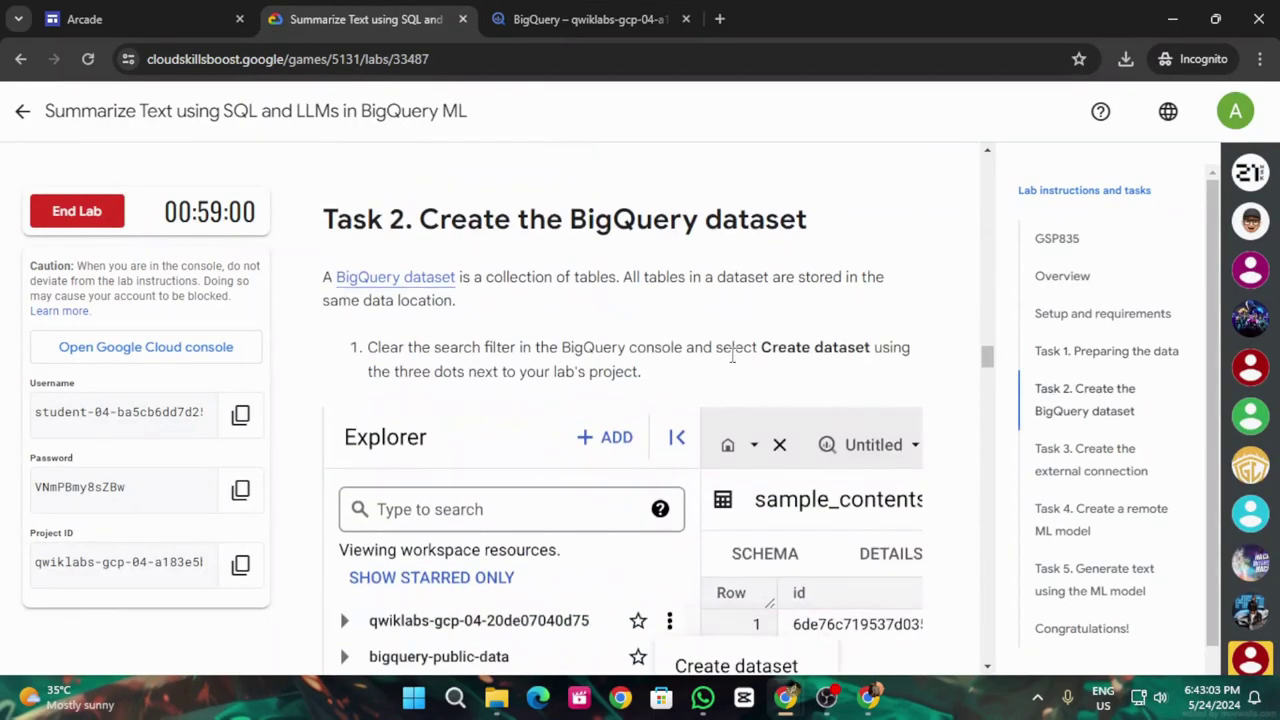
scroll(732, 358, down, 5)
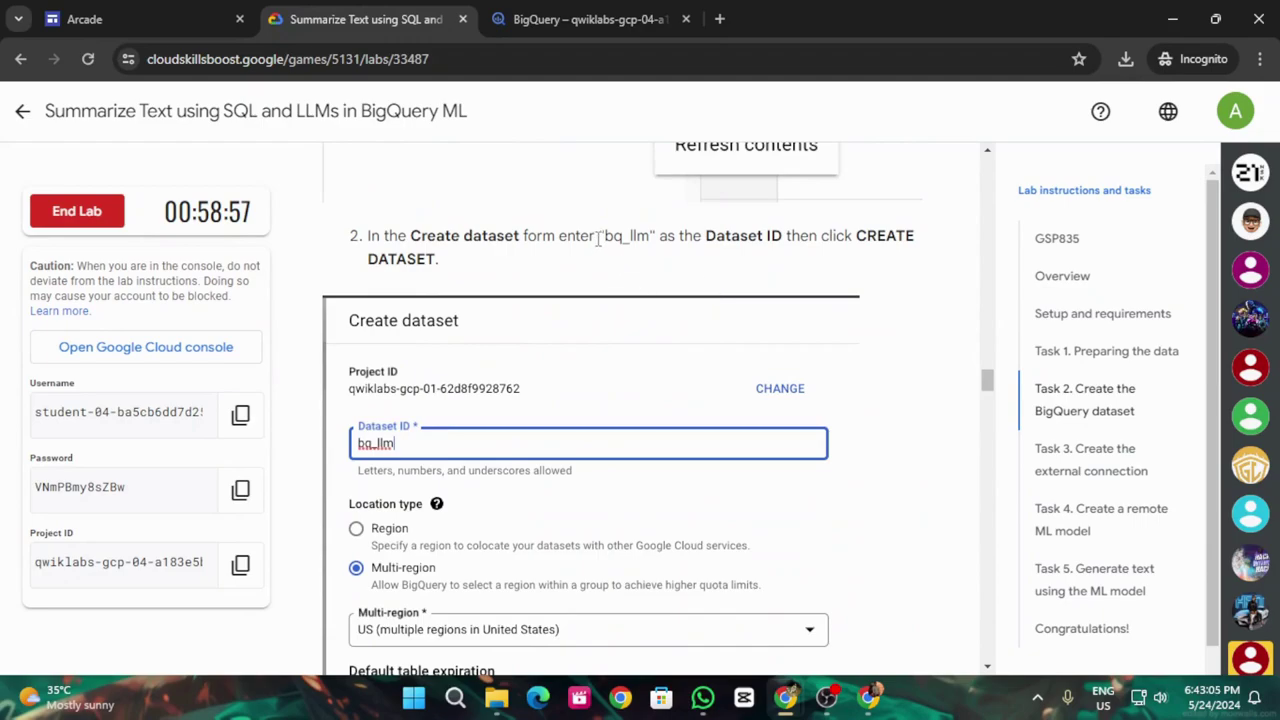
drag(603, 237, 649, 236)
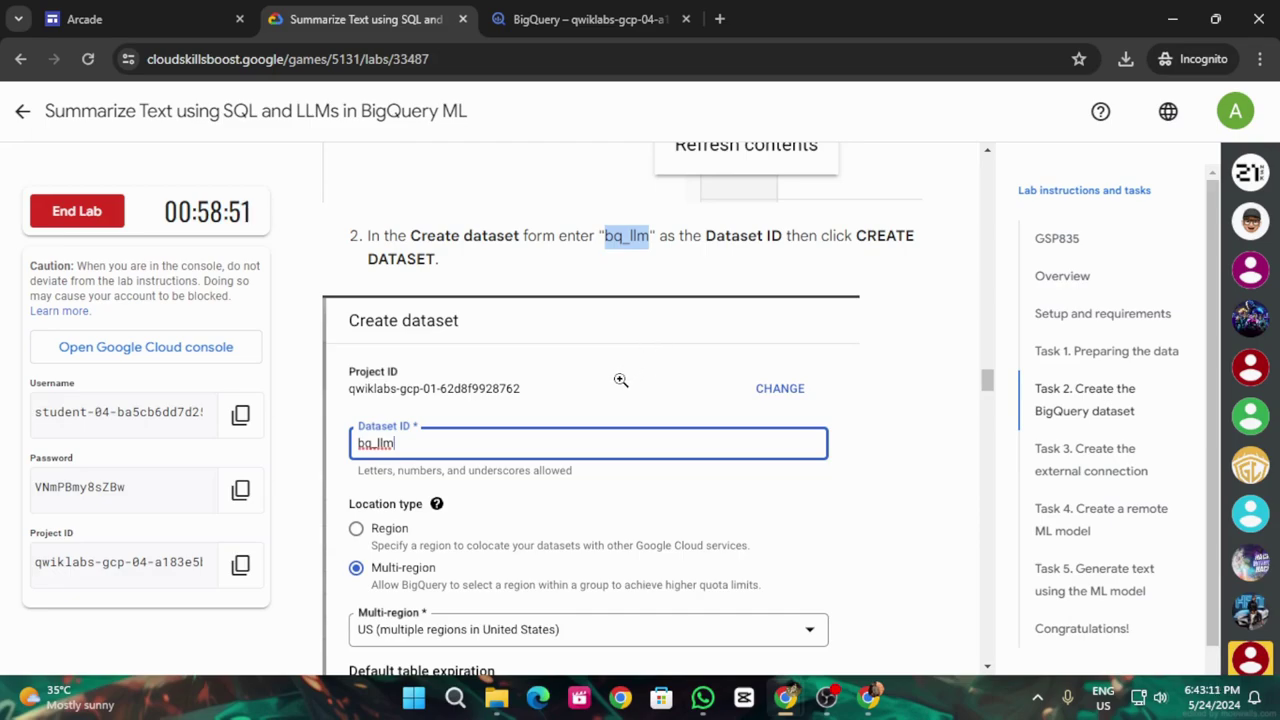
Create a BigQuery dataset with the ID bq_llm in the project qwiklabs-gcp-04-a183e5b115c4.
click(590, 19)
click(481, 287)
click(530, 320)
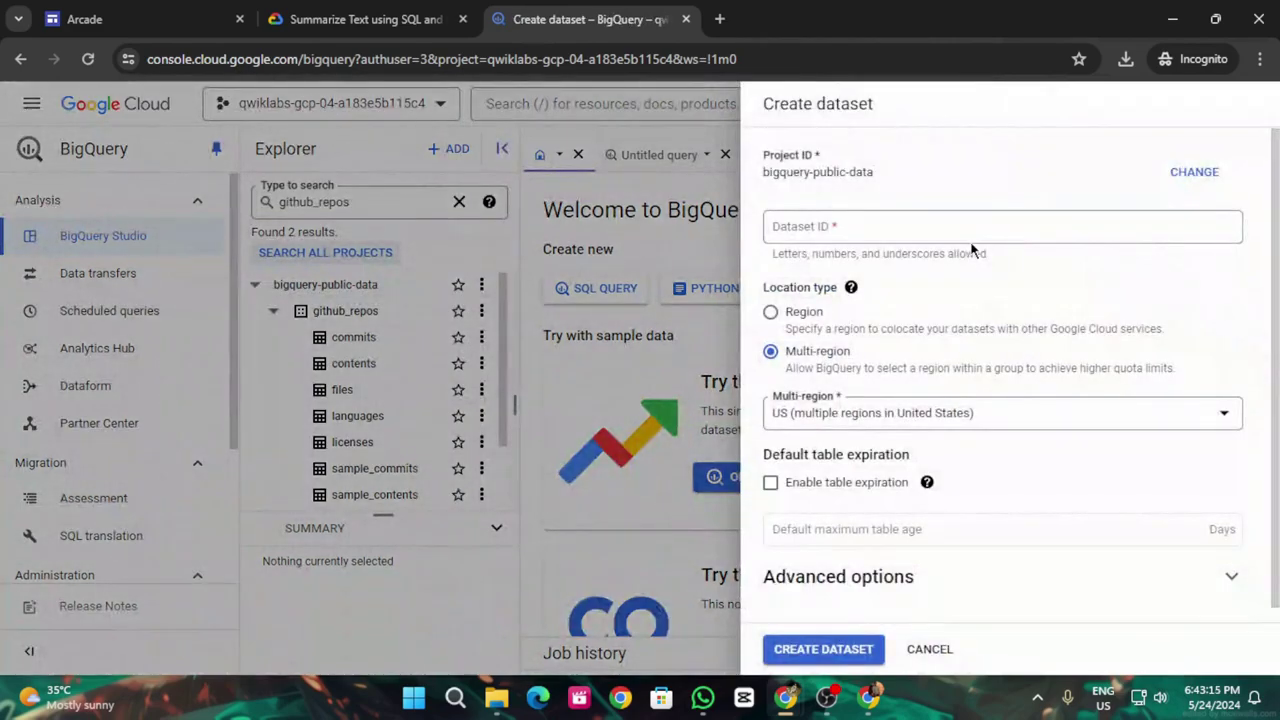
click(1190, 172)
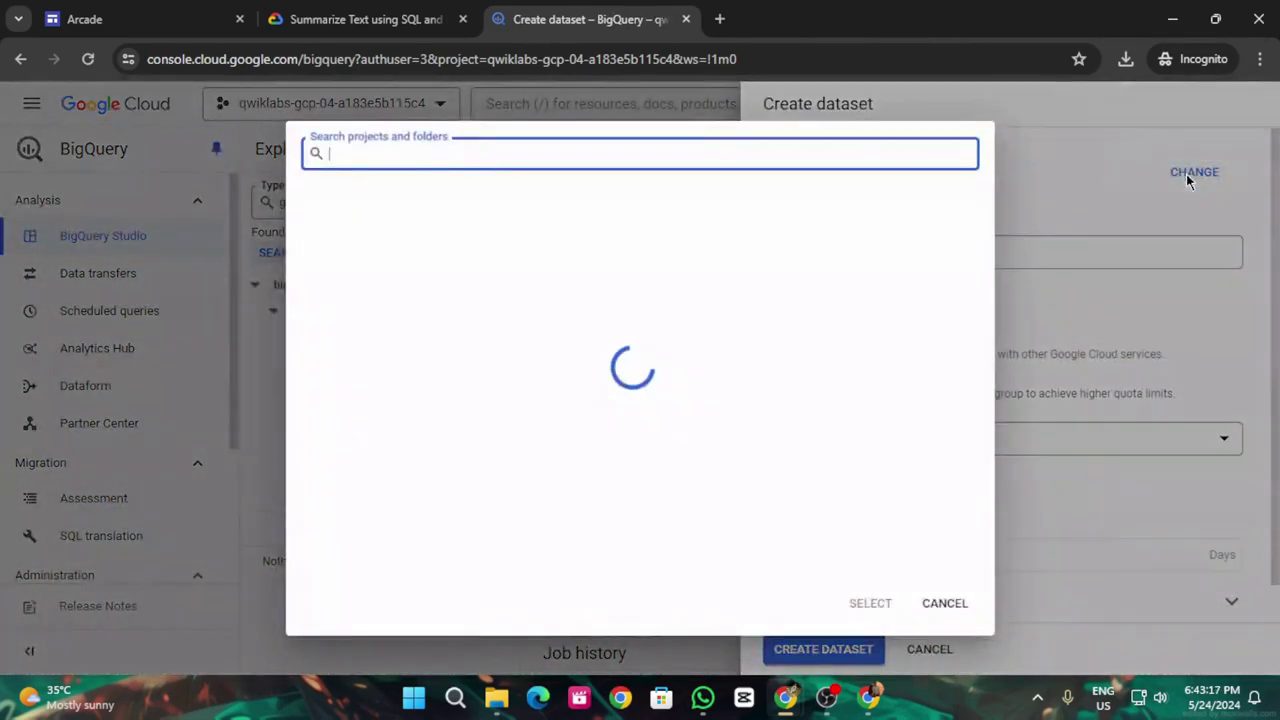
click(458, 280)
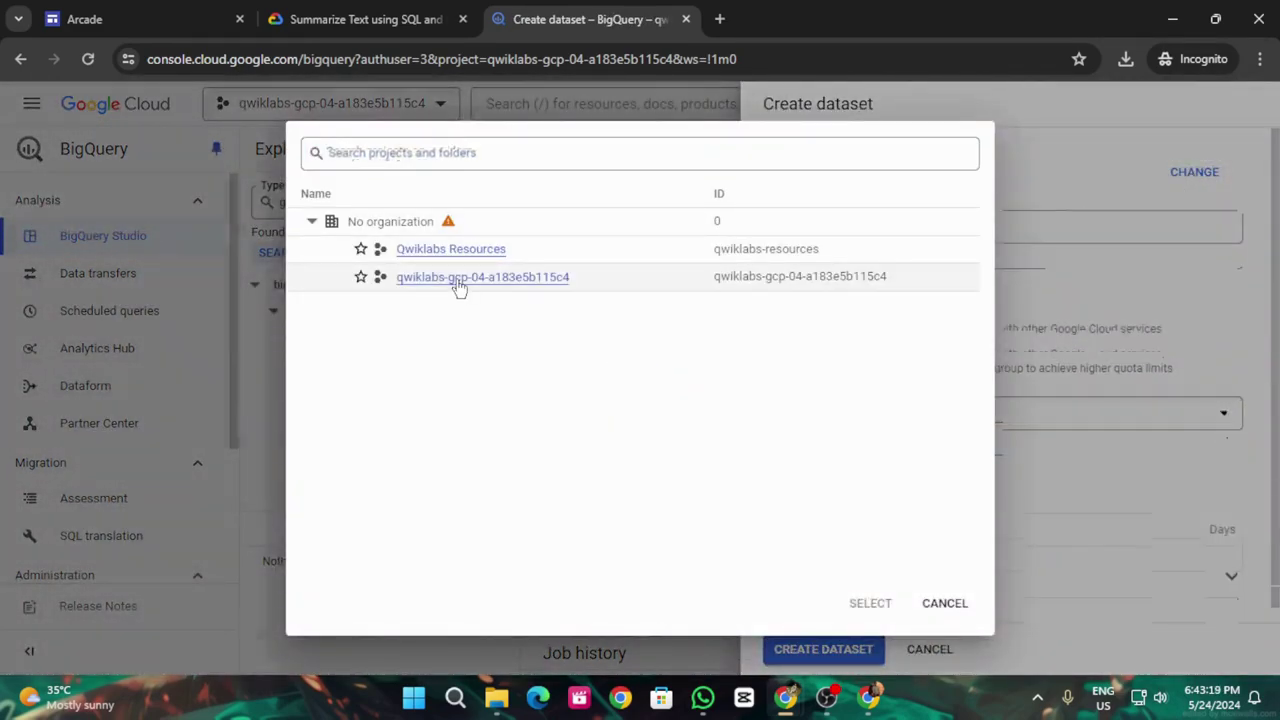
click(878, 230)
text(bq_llm)
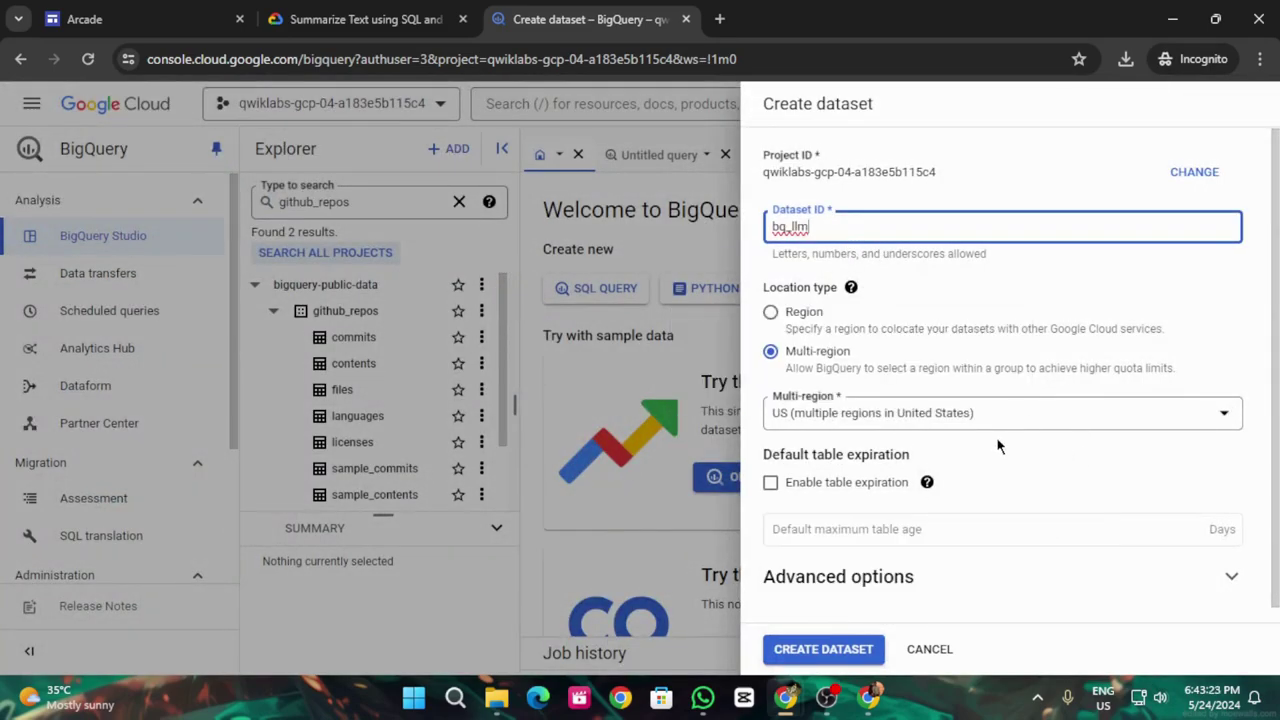
scroll(997, 447, down, 1)
click(827, 648)
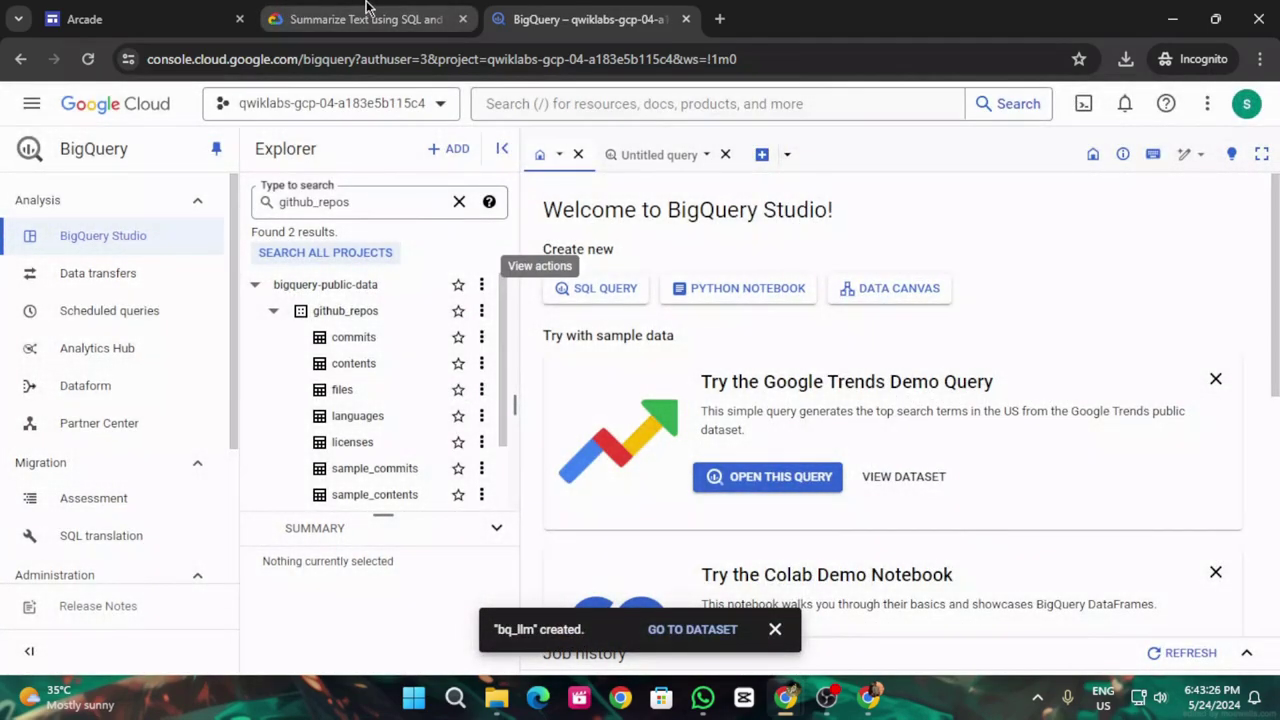
Run the lab's progress check for the dataset objective and look up the Task 3 instructions.
click(362, 19)
scroll(524, 484, down, 3)
scroll(524, 484, down, 5)
click(540, 472)
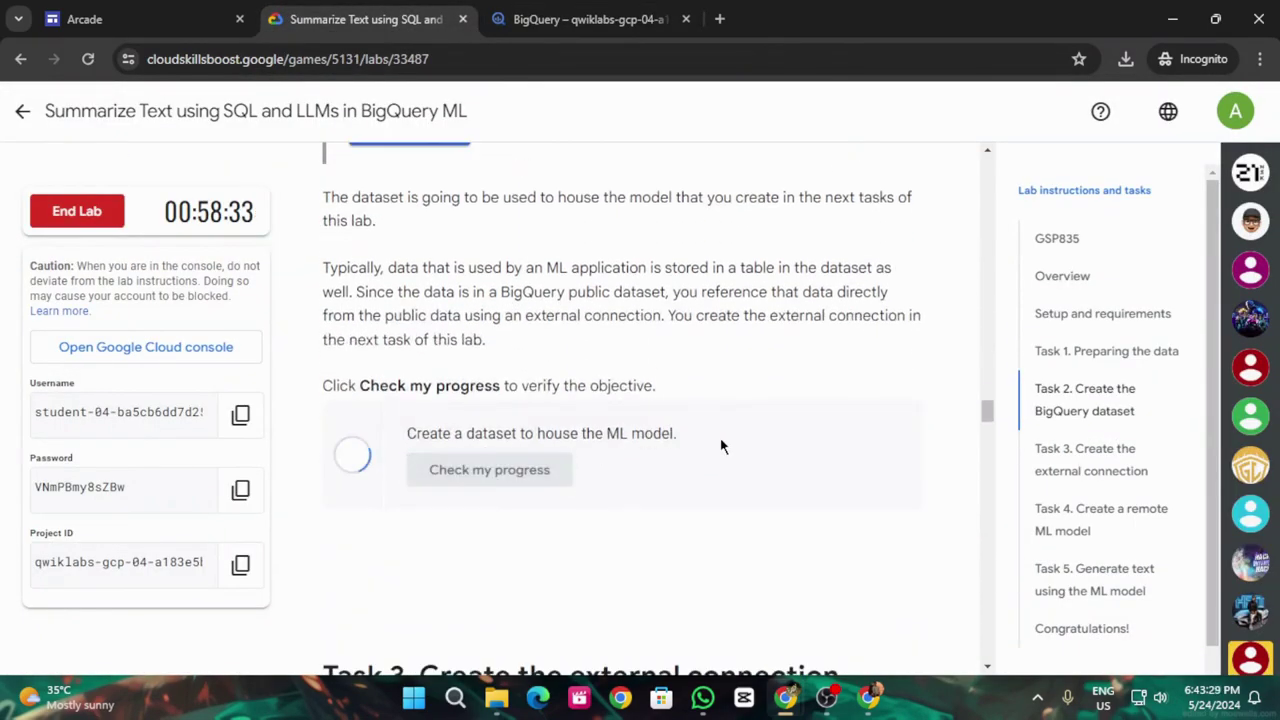
scroll(722, 446, down, 6)
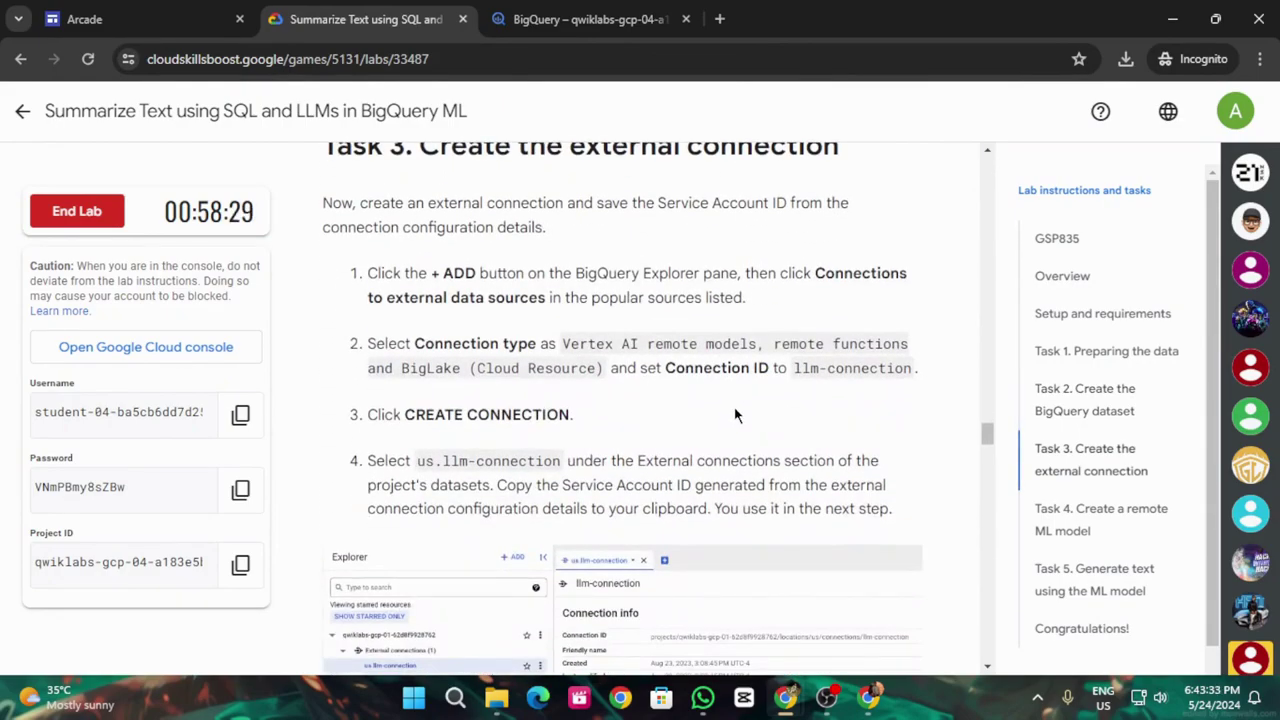
Start a BigQuery external data source connection of type Vertex AI remote models, remote functions and BigLake (Cloud Resource).
click(590, 19)
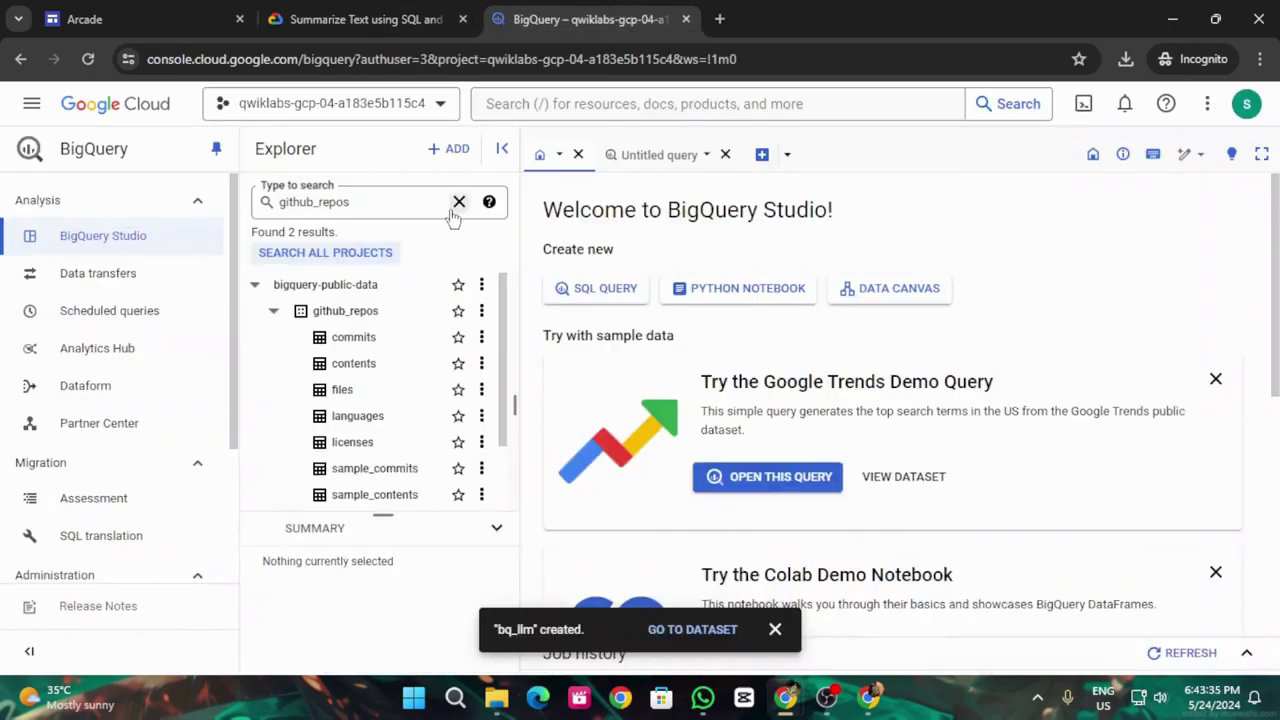
click(447, 150)
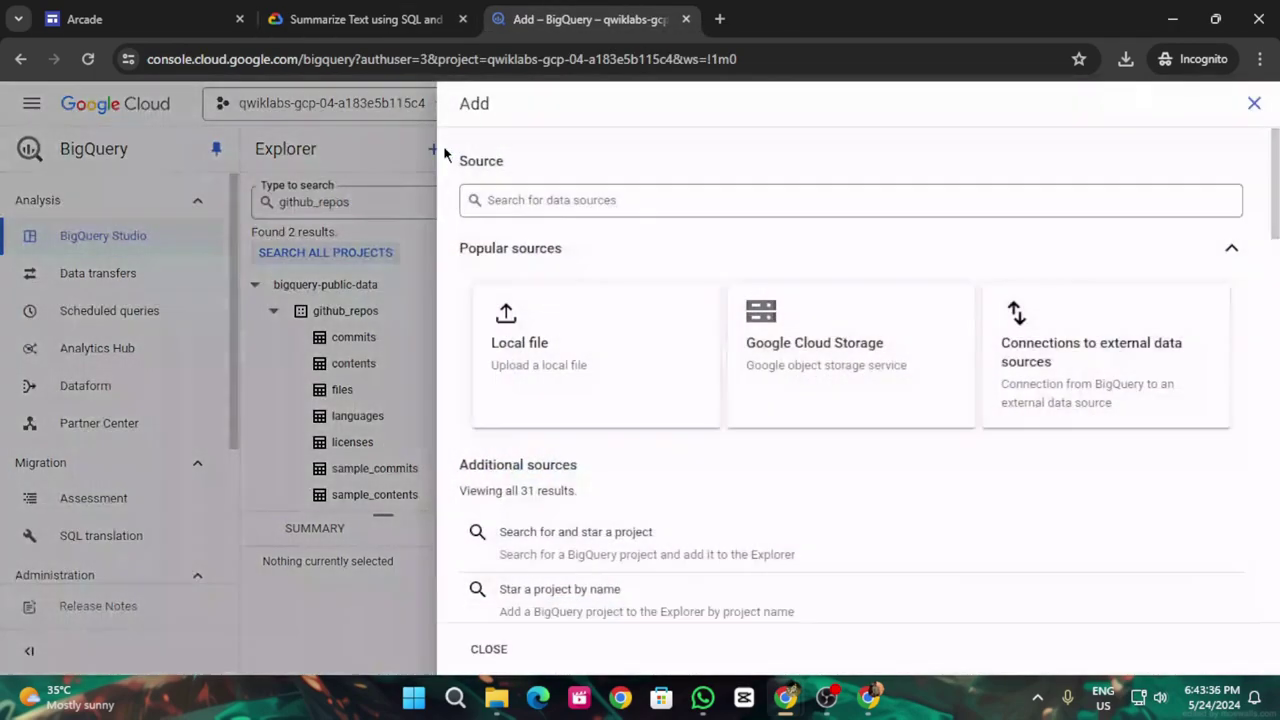
click(1117, 333)
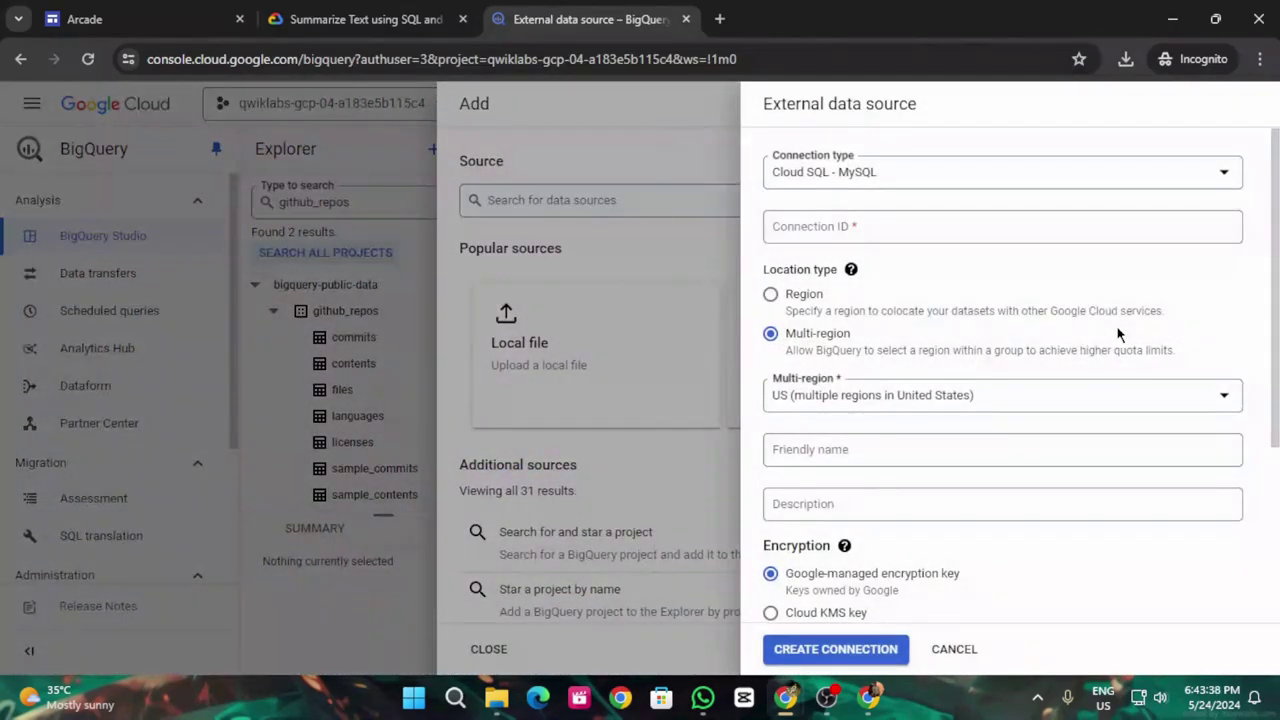
click(967, 172)
click(931, 337)
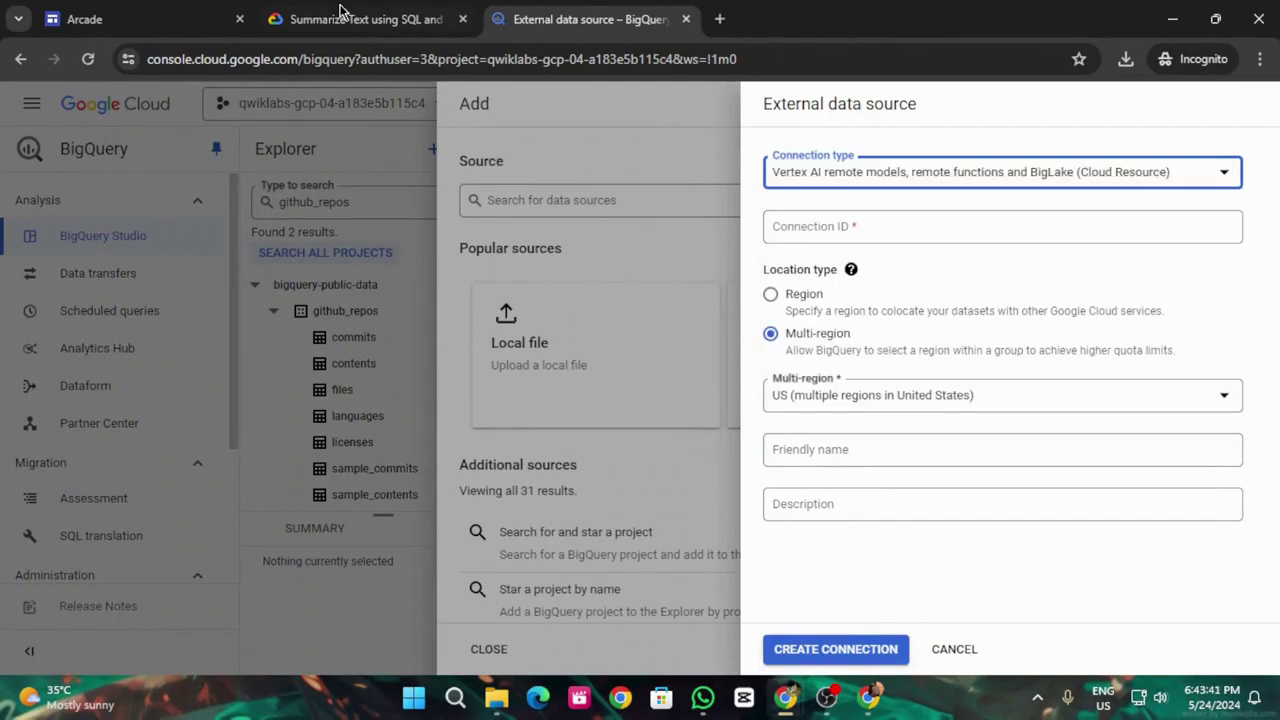
Copy llm-connection from the lab instructions and enter it as the Connection ID of the external data source.
click(298, 10)
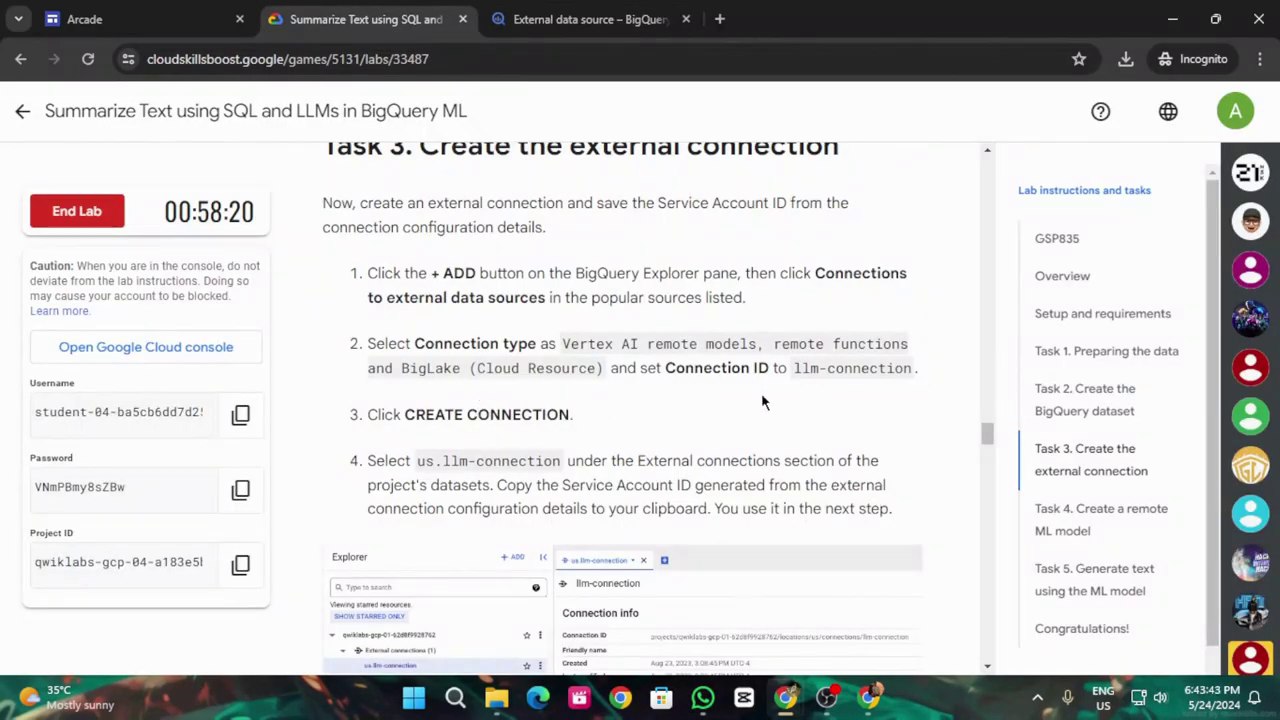
drag(795, 368, 912, 369)
key(ctrl+c)
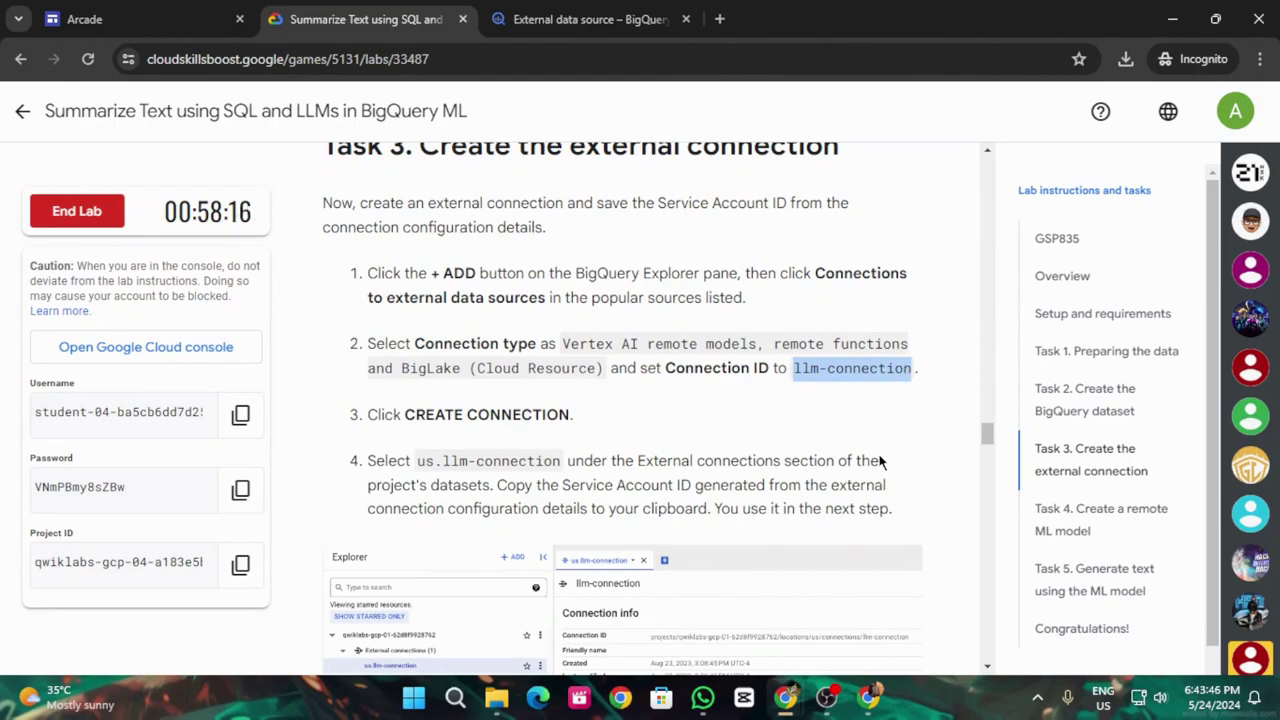
click(620, 8)
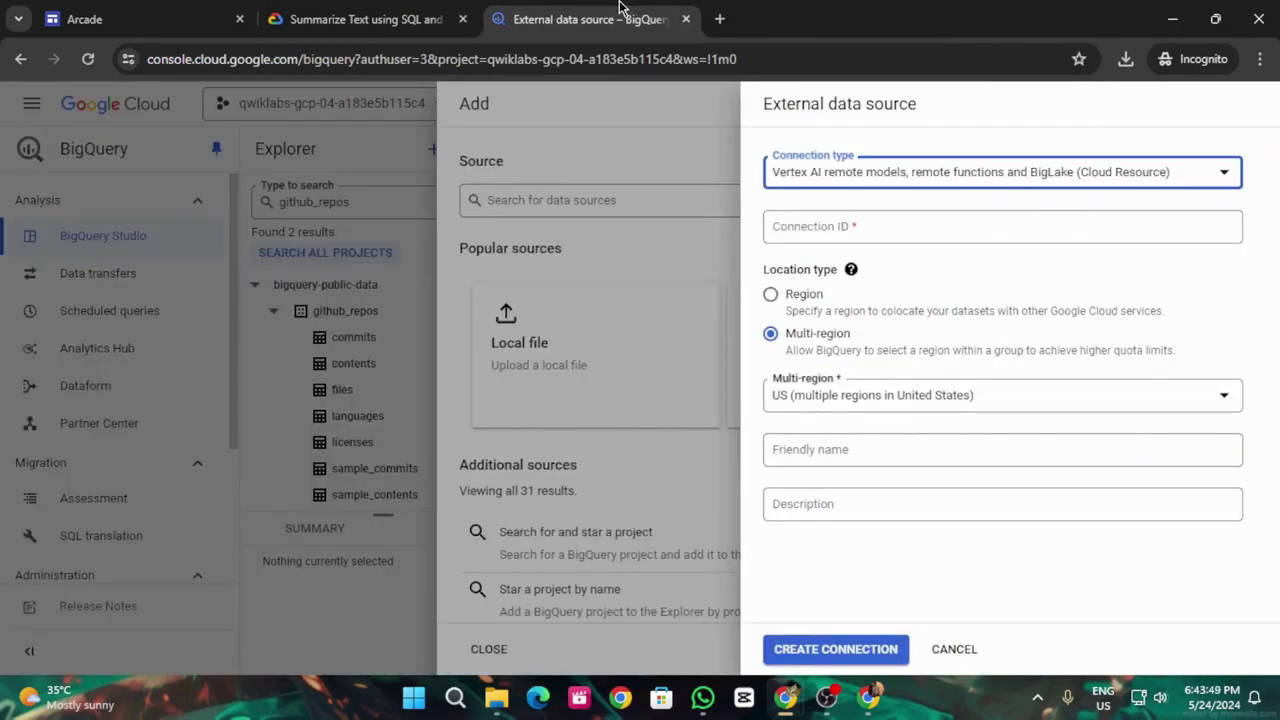
click(831, 228)
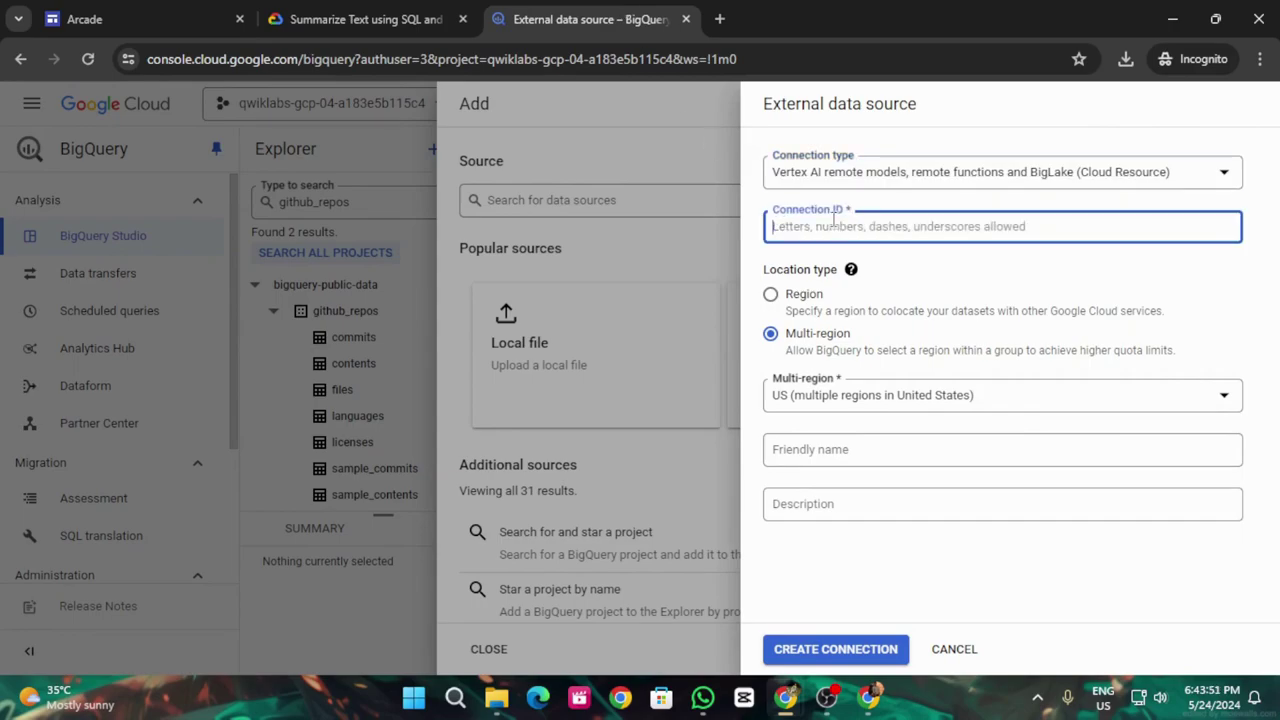
key(ctrl+v)
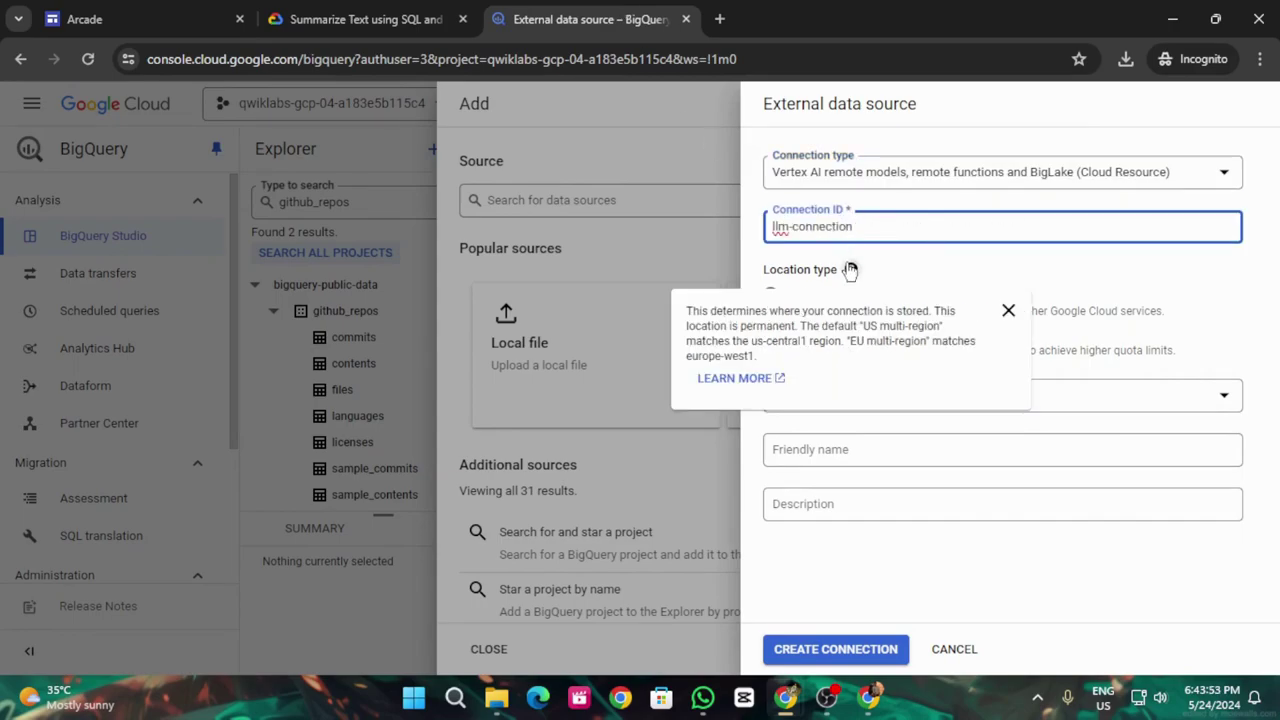
Review the rest of the Task 3 instructions, create the external connection, and open its connection info.
click(318, 10)
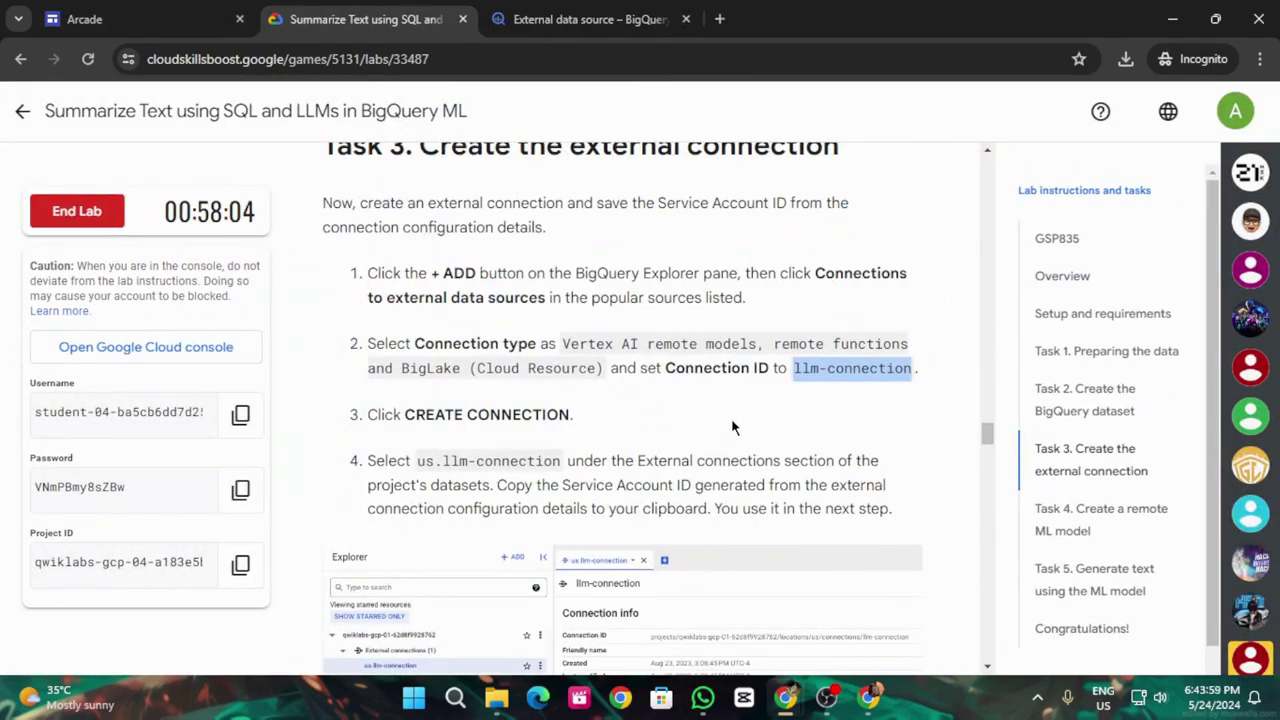
scroll(731, 428, down, 4)
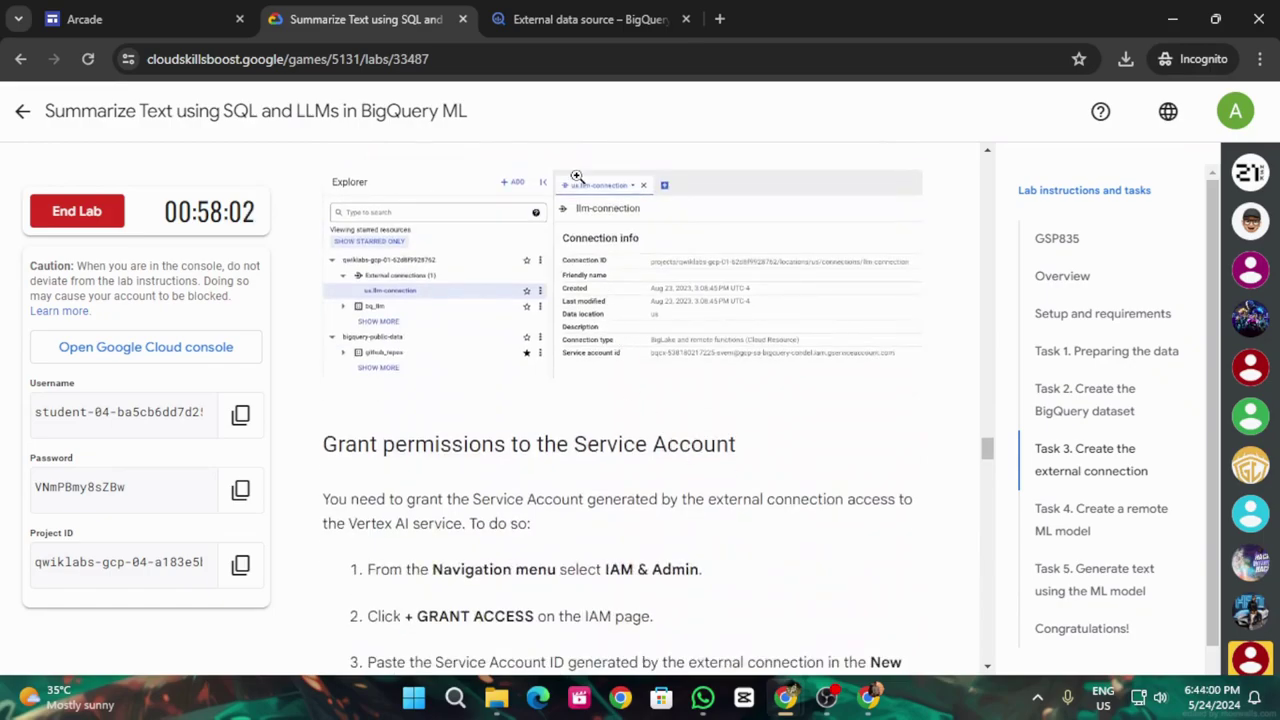
click(584, 18)
click(828, 646)
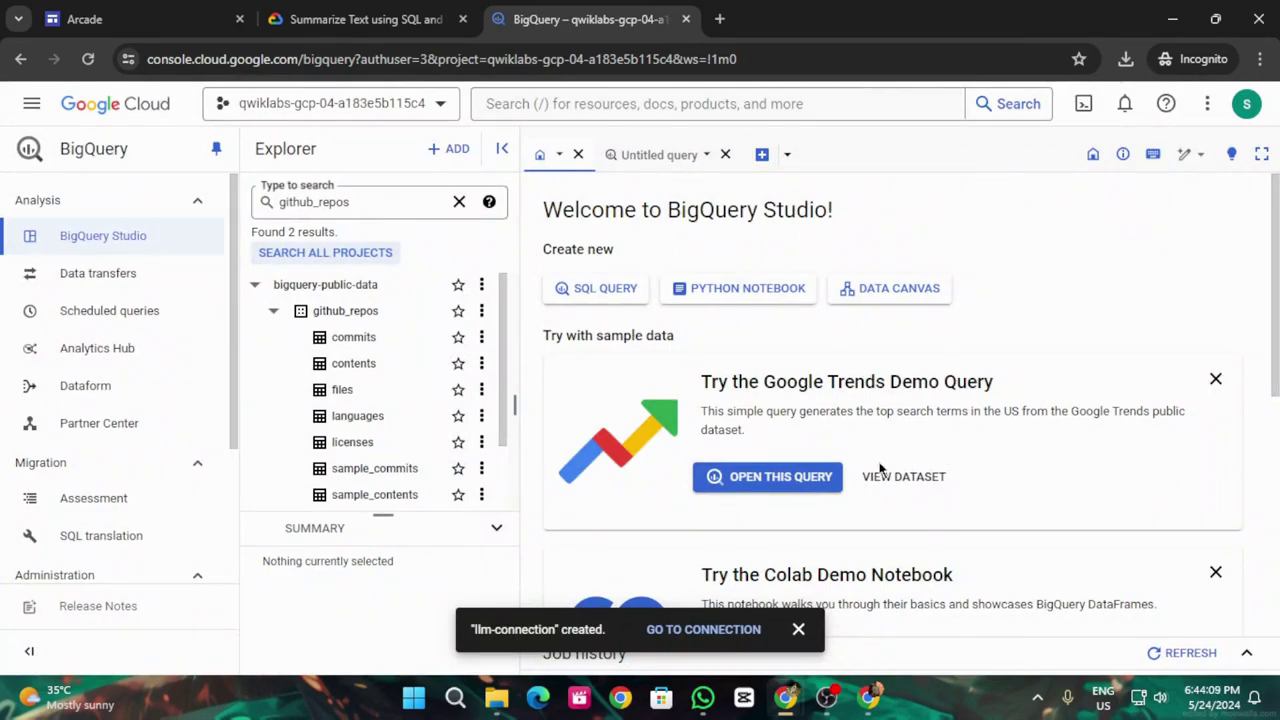
click(694, 632)
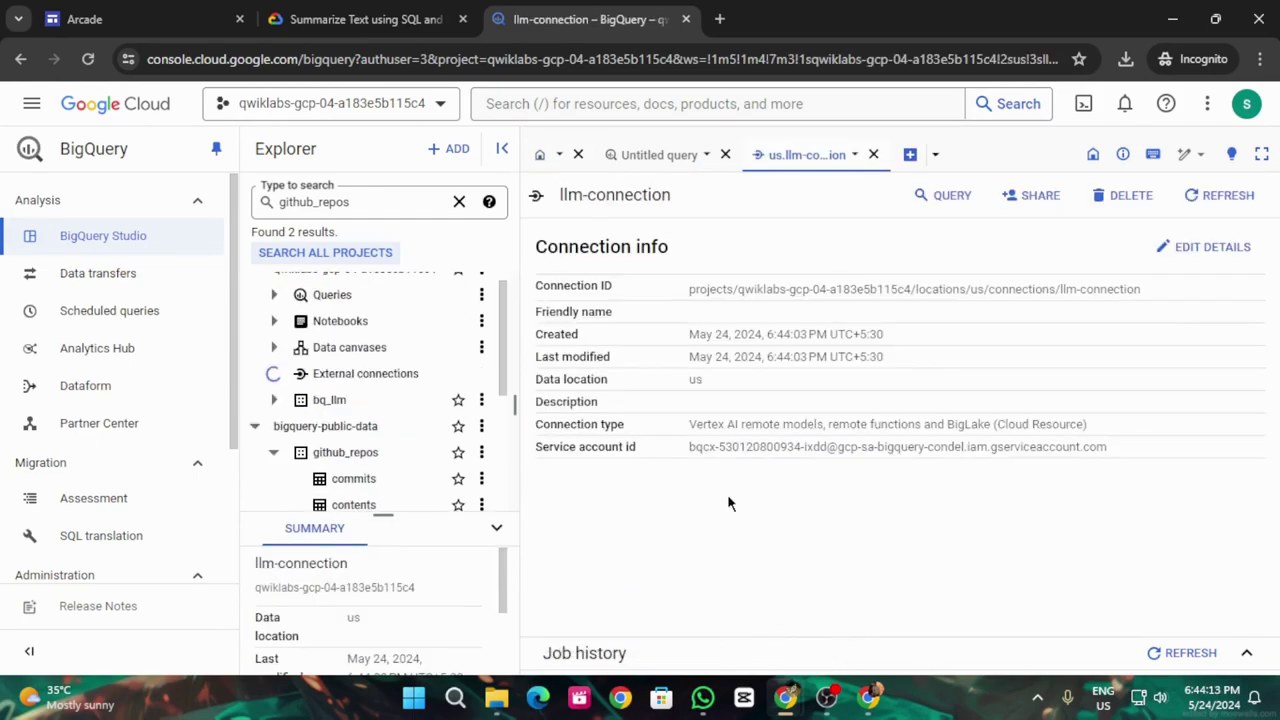
Select the connection's service account ID and review the lab instructions for granting permissions to the service account.
drag(690, 449, 1117, 448)
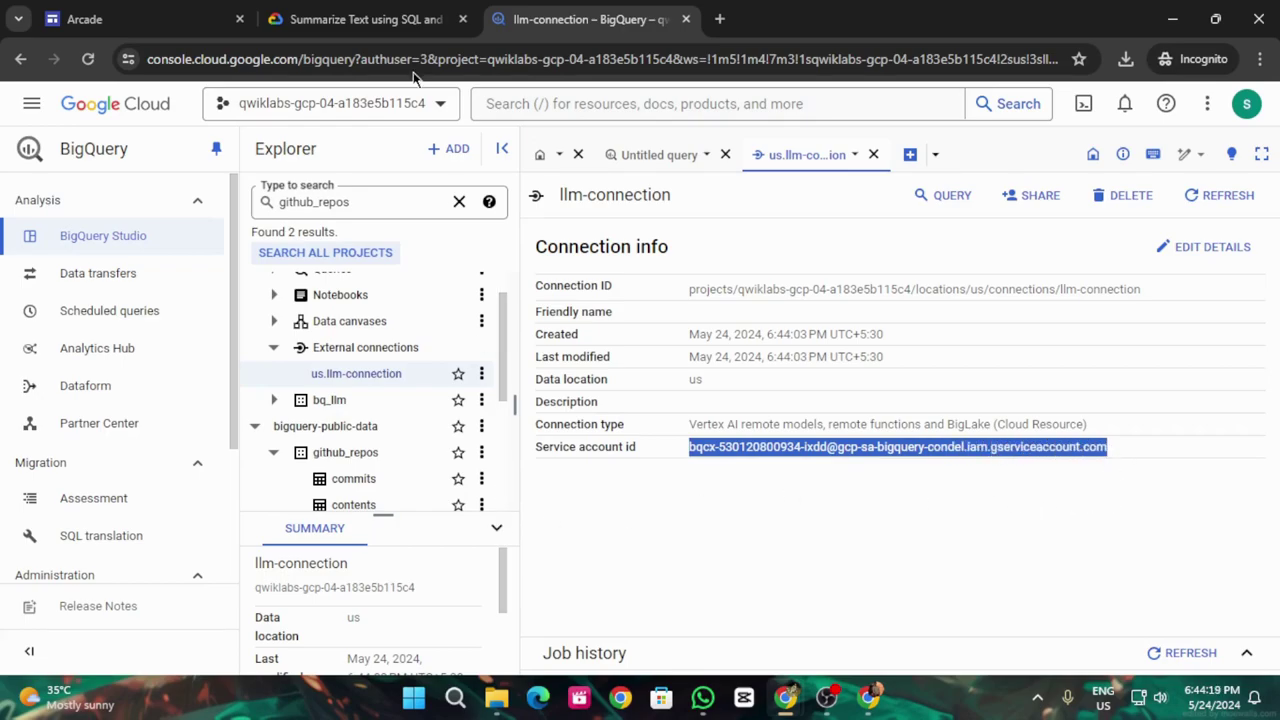
click(366, 19)
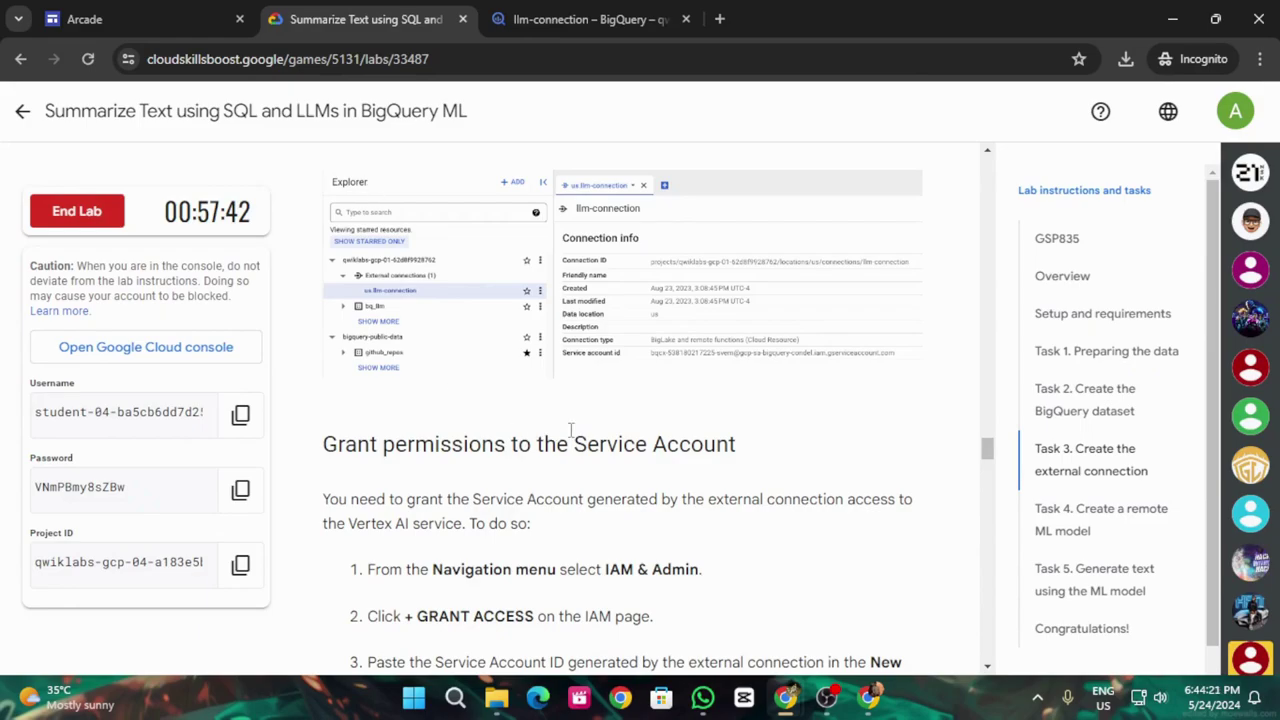
scroll(571, 430, down, 3)
scroll(573, 436, down, 1)
scroll(573, 438, up, 1)
scroll(573, 438, down, 4)
scroll(565, 253, up, 2)
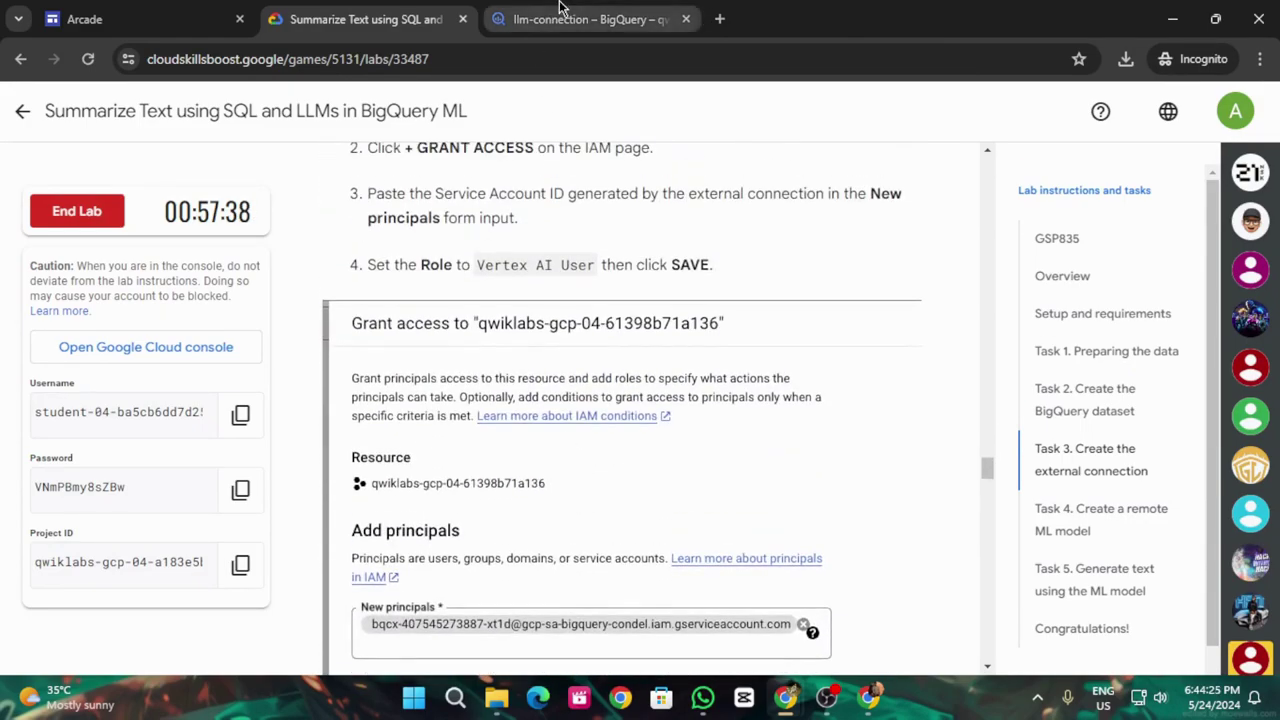
Copy the service account ID from the llm-connection info and paste it into a new browser tab.
click(558, 12)
click(31, 103)
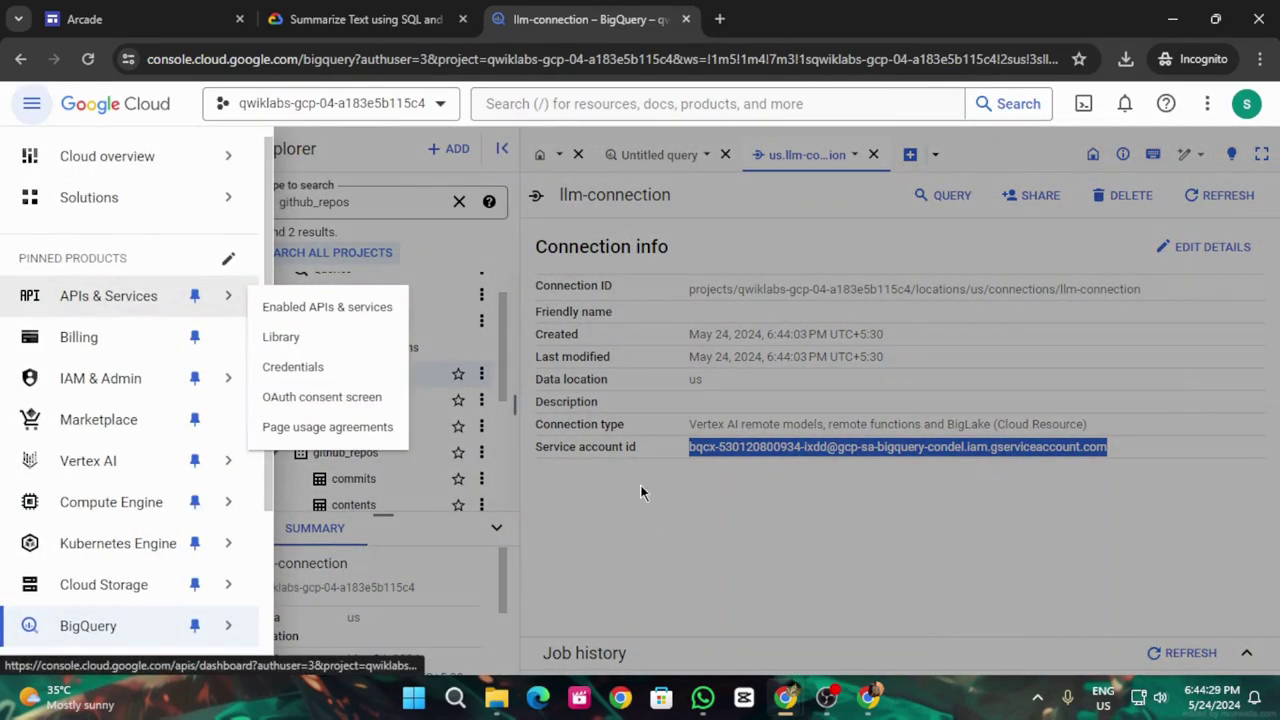
drag(688, 452, 1072, 467)
right_click(1087, 458)
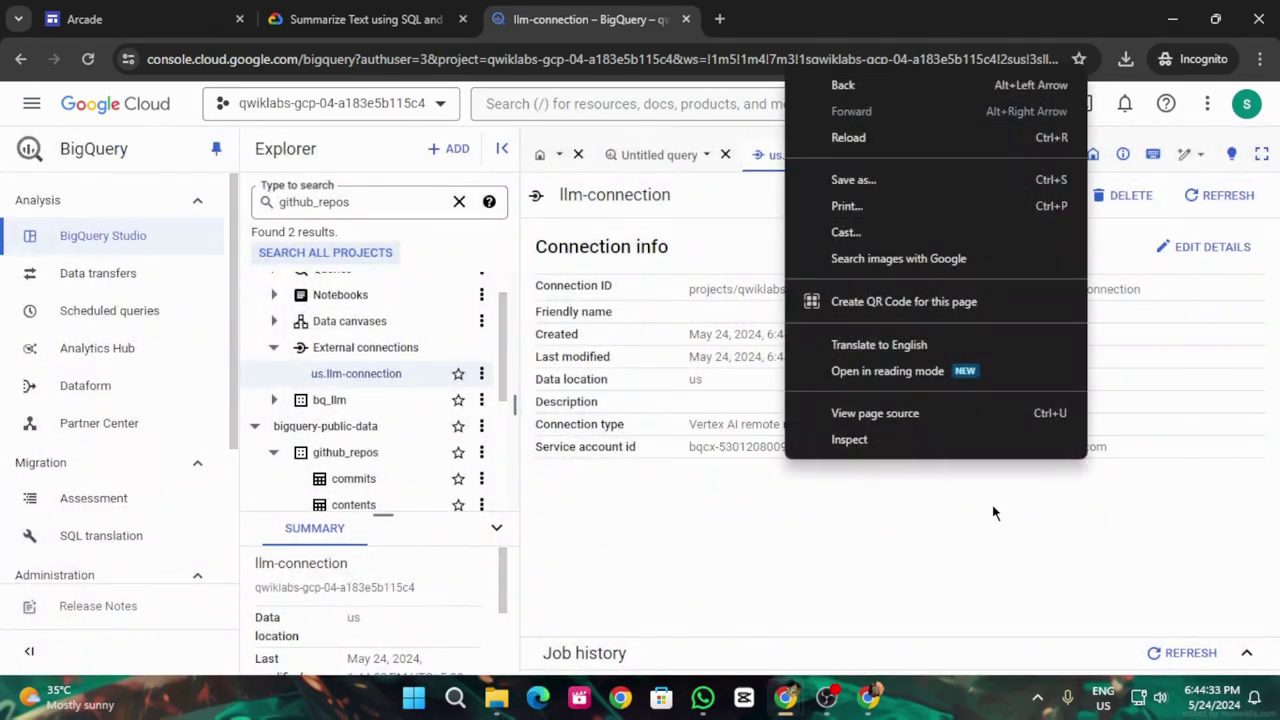
click(762, 526)
drag(688, 462, 1143, 452)
key(ctrl+c)
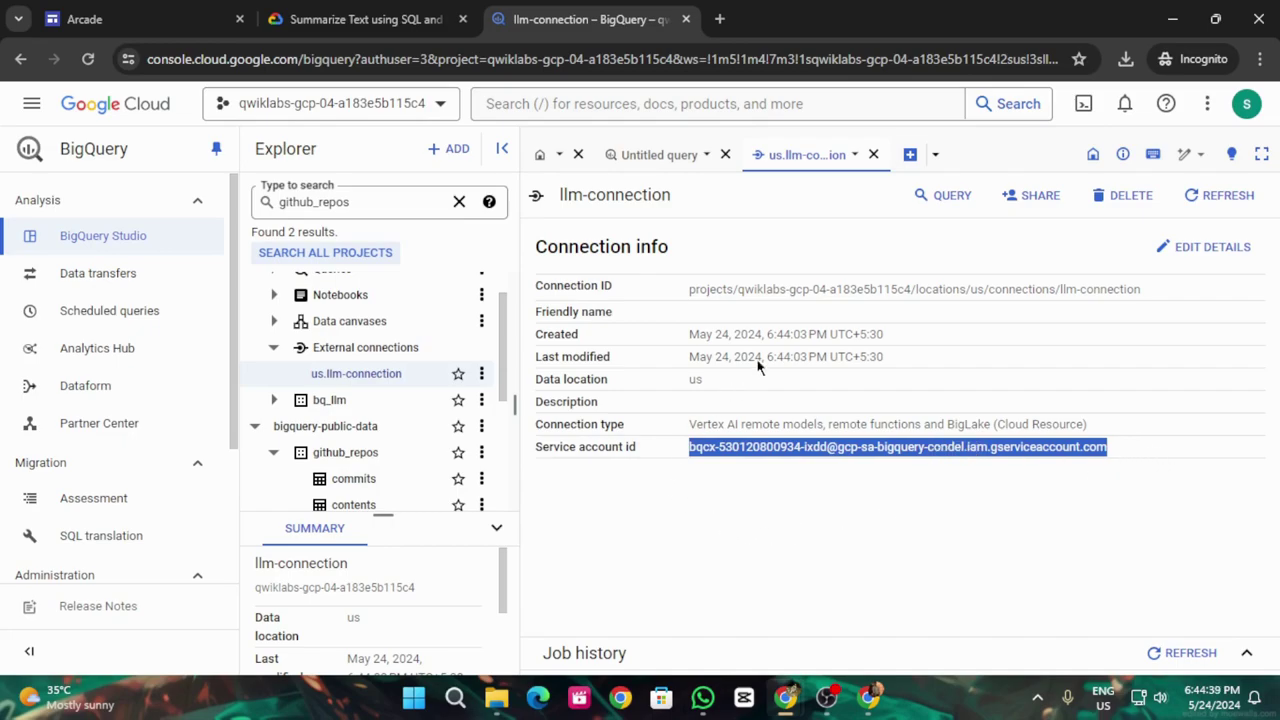
click(722, 21)
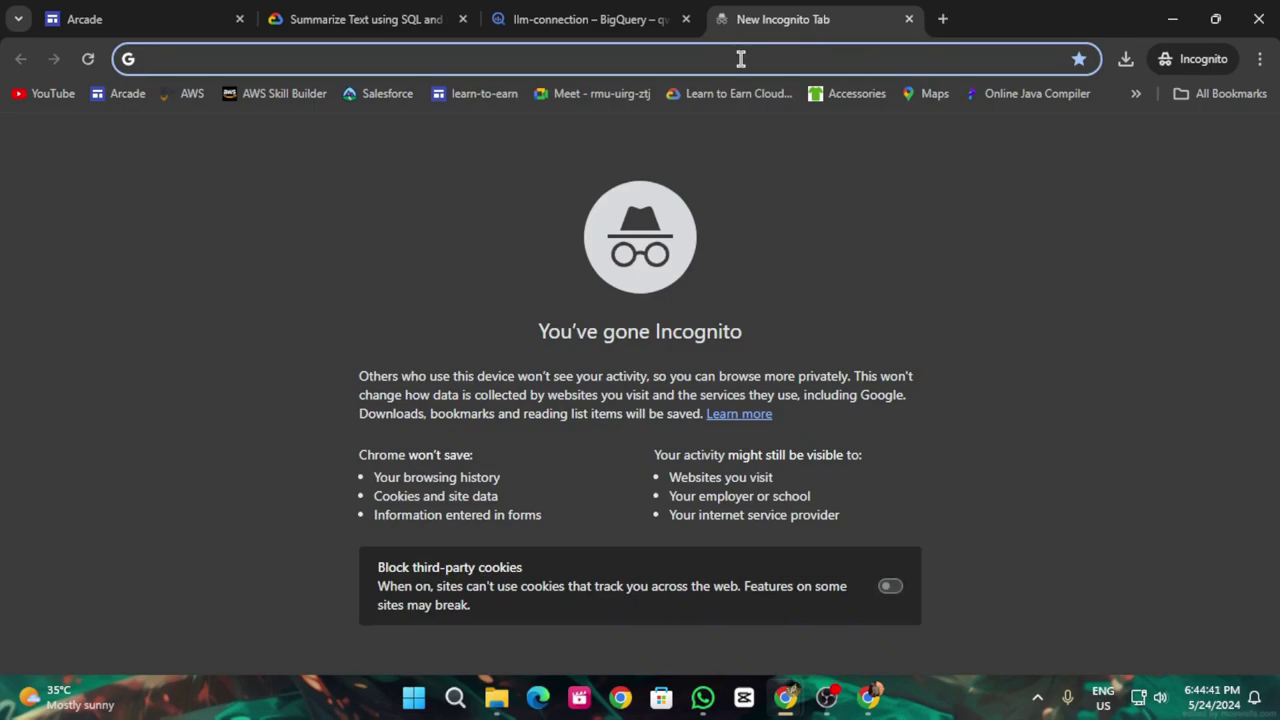
key(ctrl+v)
click(440, 16)
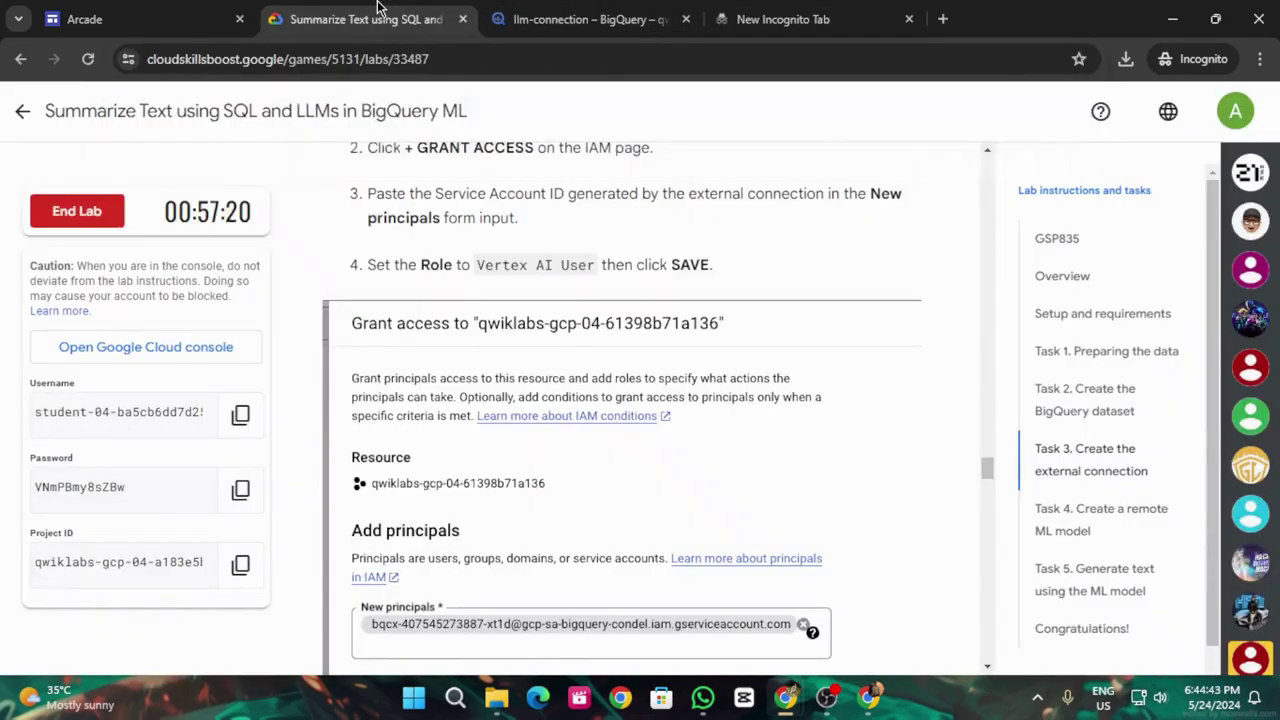
Start granting access on the project's IAM page and enter the copied service account ID as the new principal.
click(540, 16)
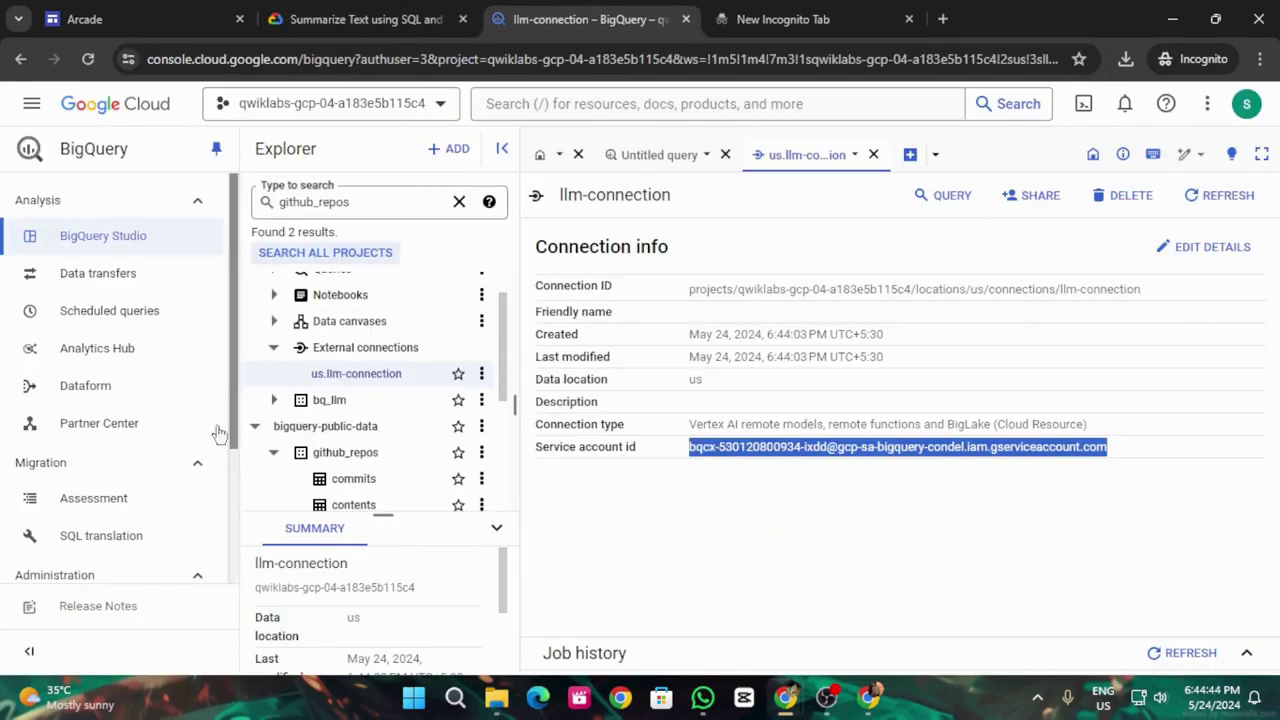
click(31, 103)
scroll(155, 530, down, 1)
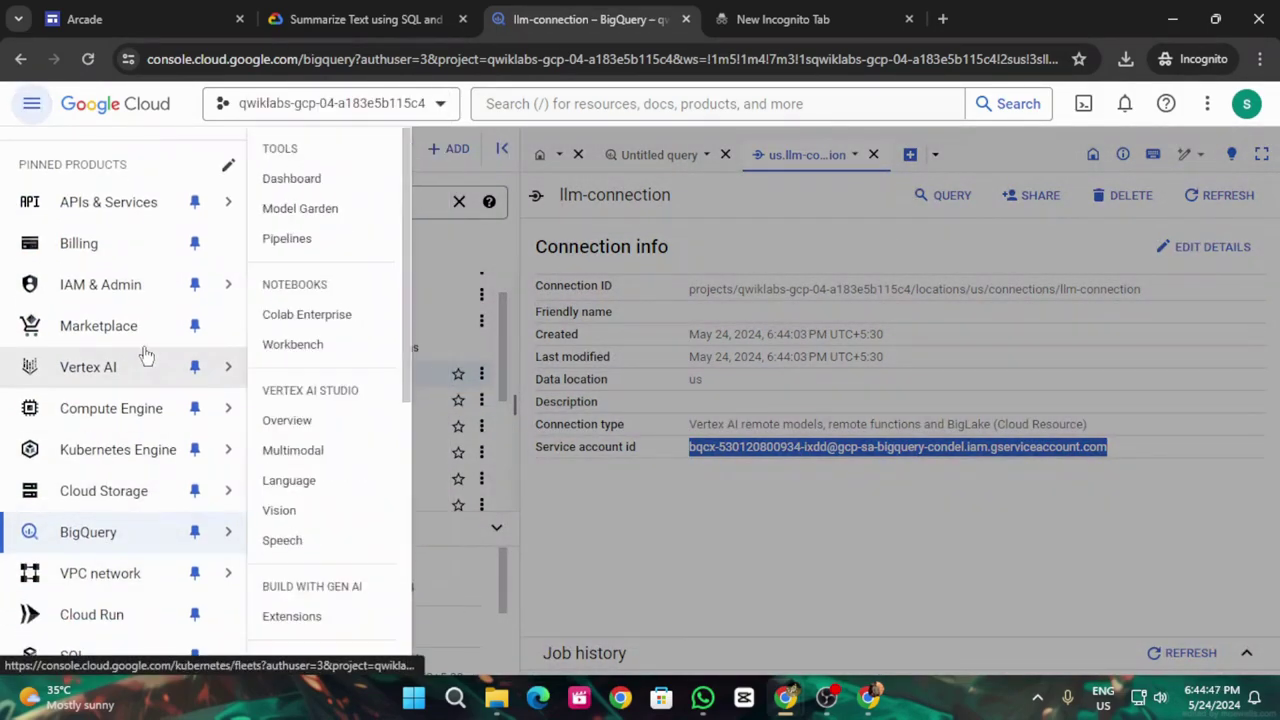
click(129, 286)
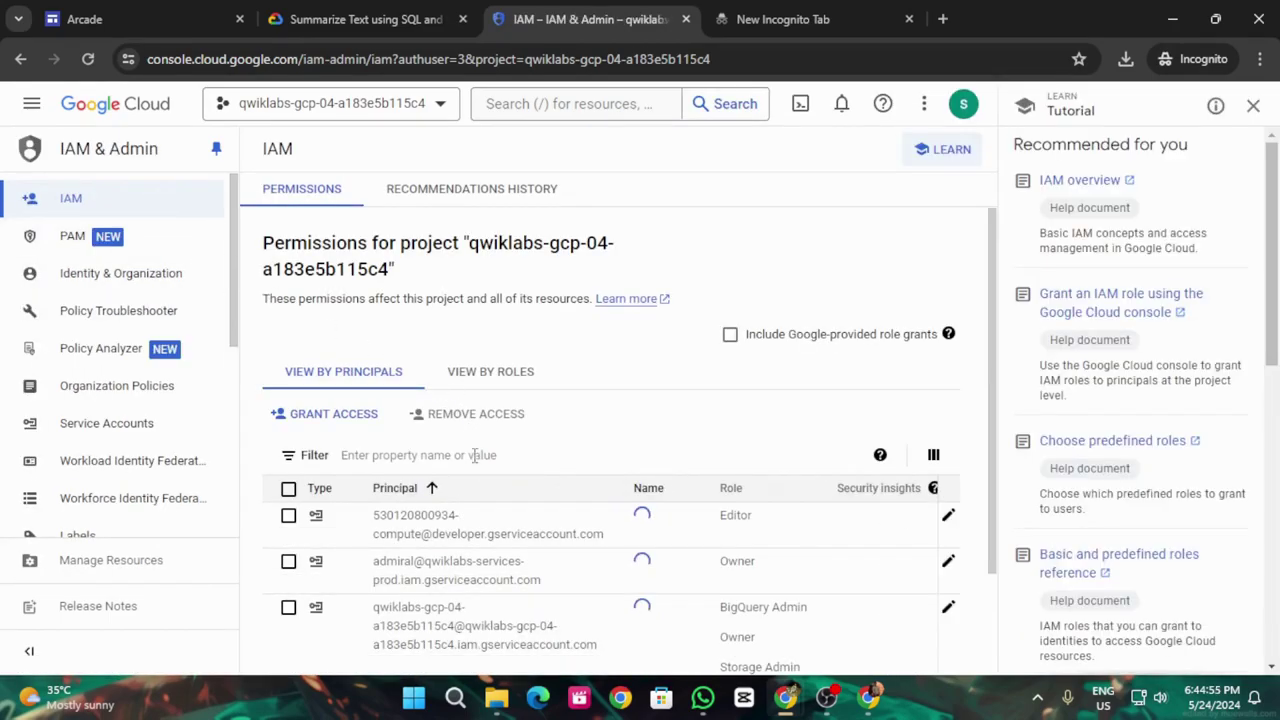
scroll(475, 455, down, 1)
click(300, 322)
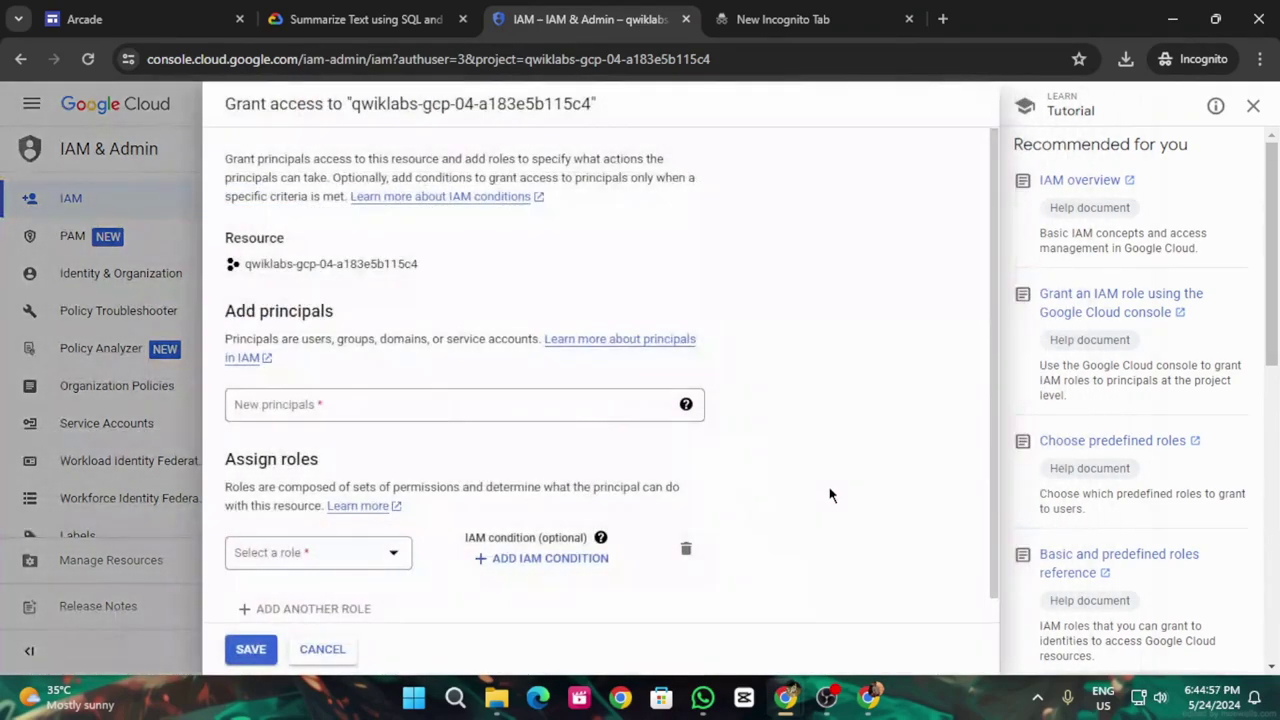
click(380, 402)
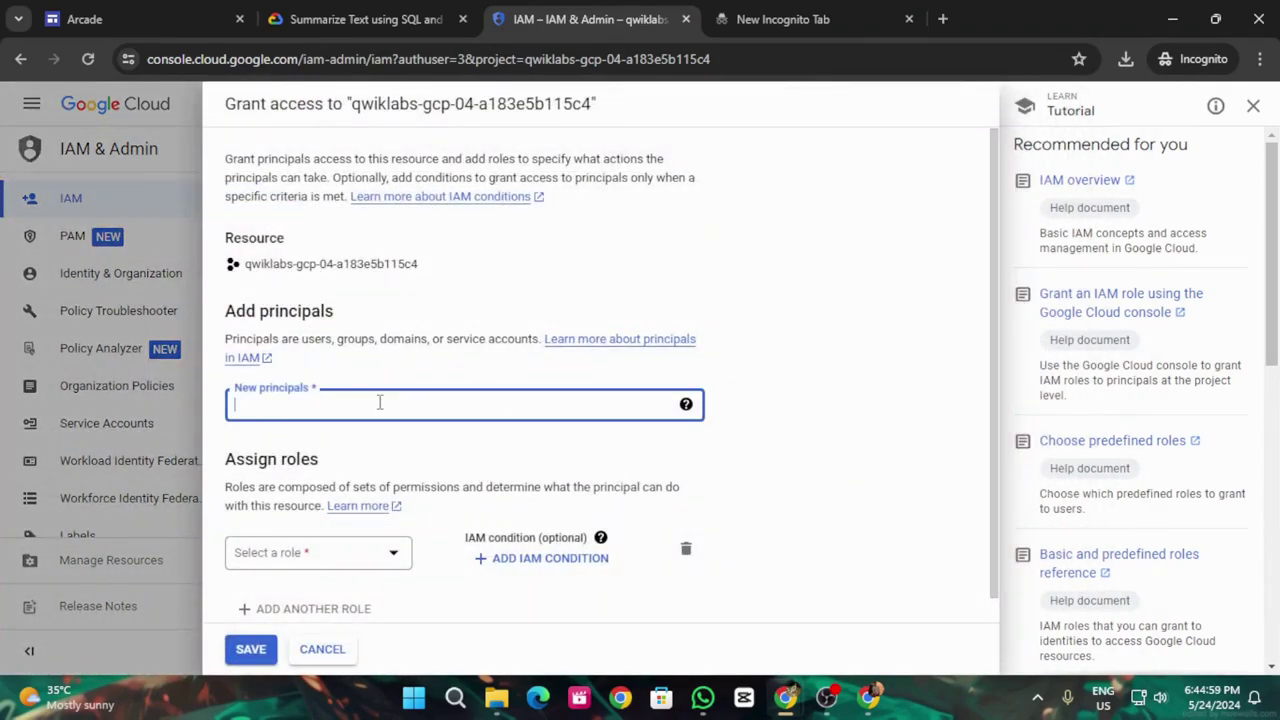
key(ctrl+v)
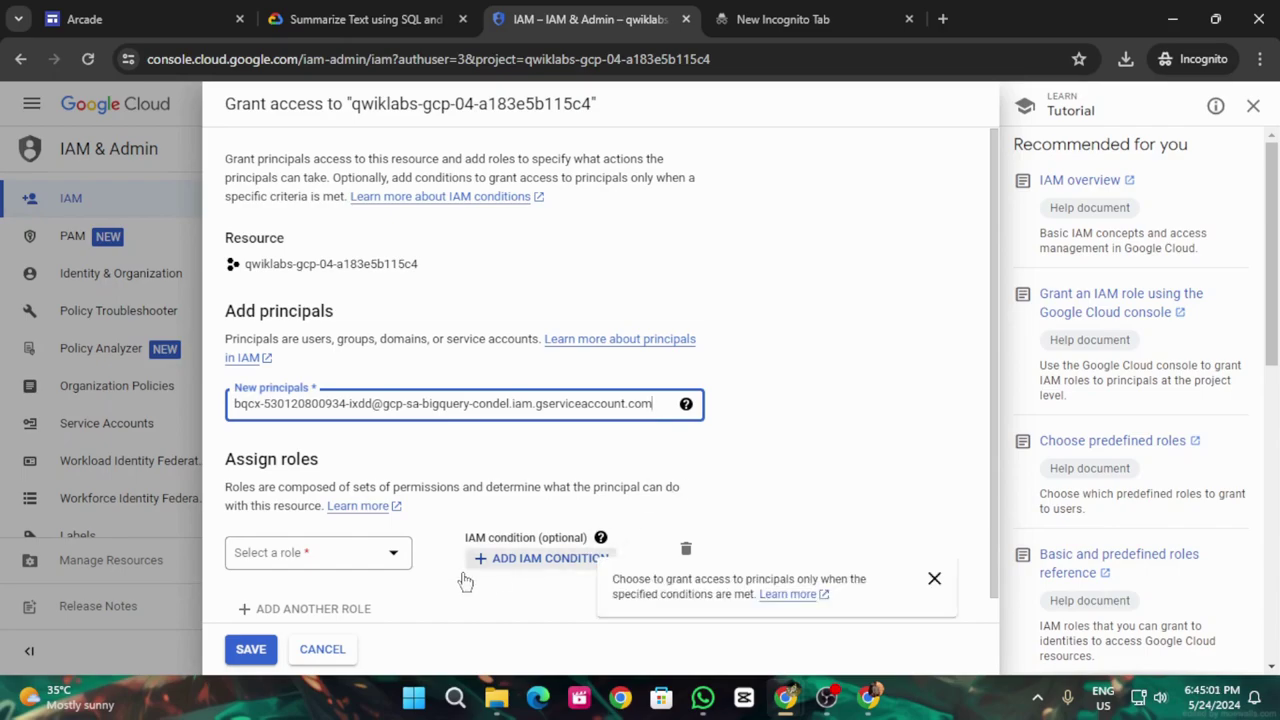
Look up the required role in the lab instructions and filter the role list by Vertex AI.
click(365, 19)
scroll(505, 558, down, 3)
scroll(505, 558, down, 2)
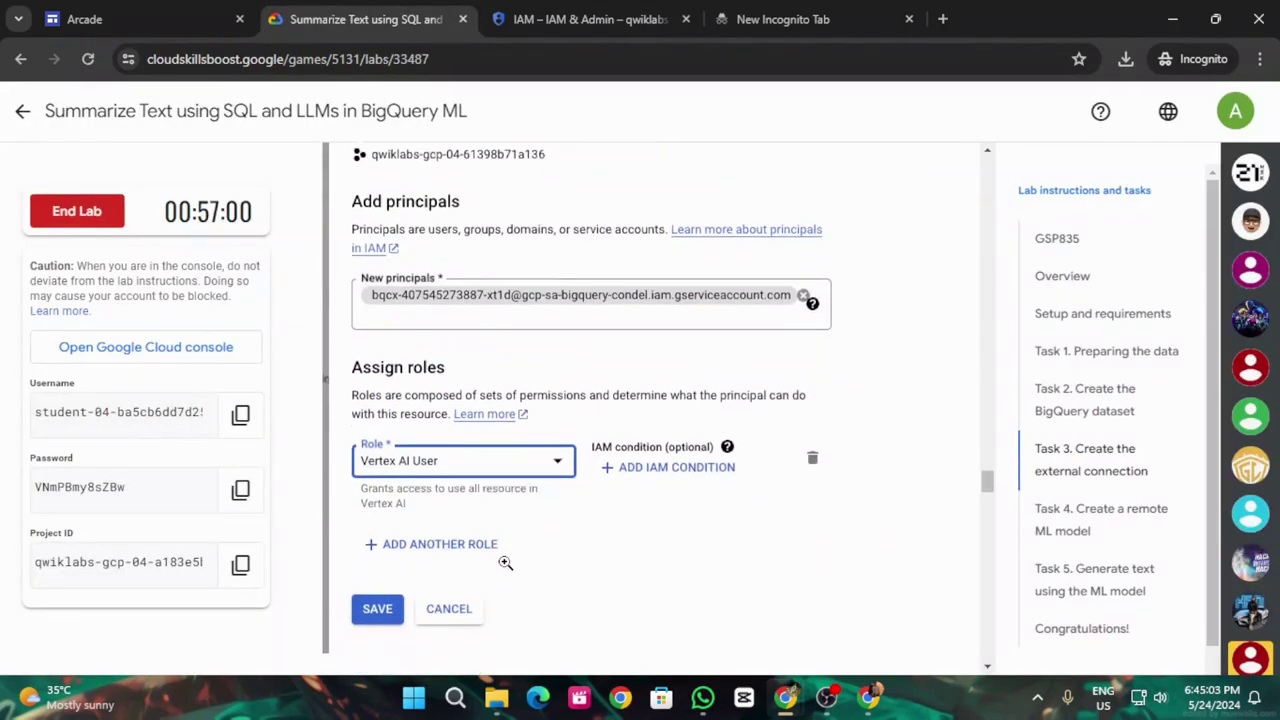
scroll(505, 558, up, 5)
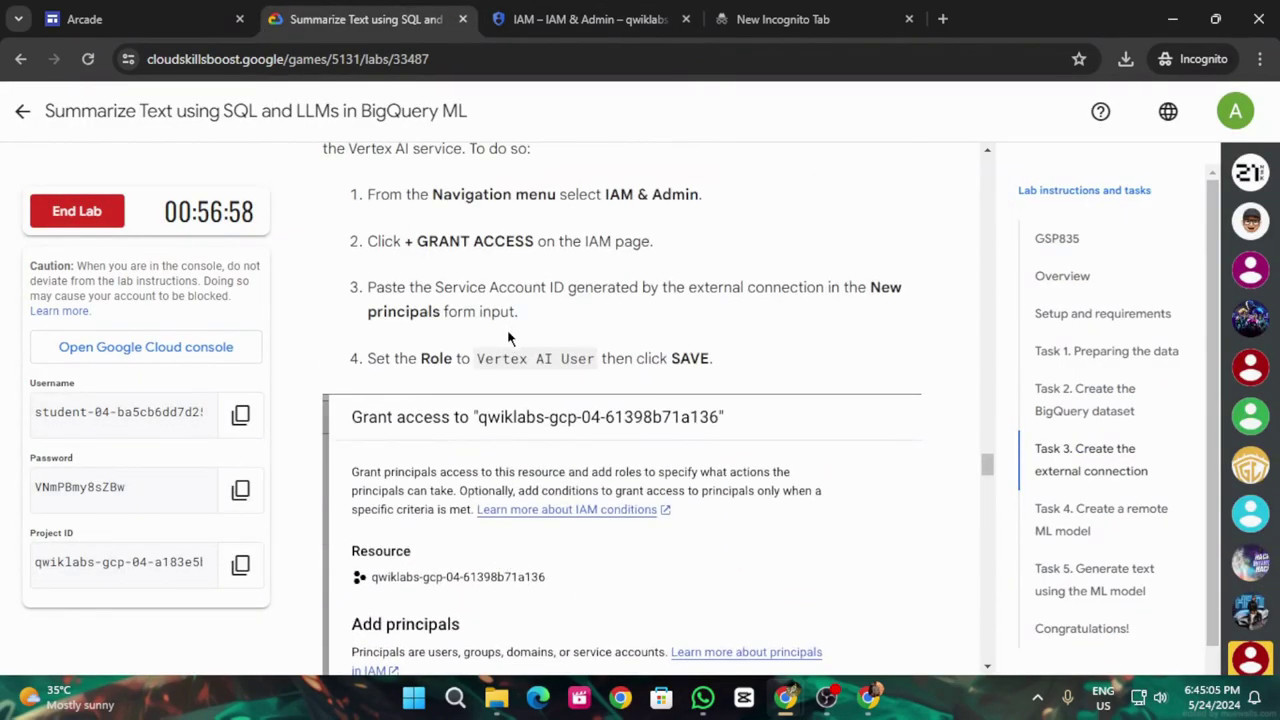
drag(475, 360, 547, 356)
click(515, 19)
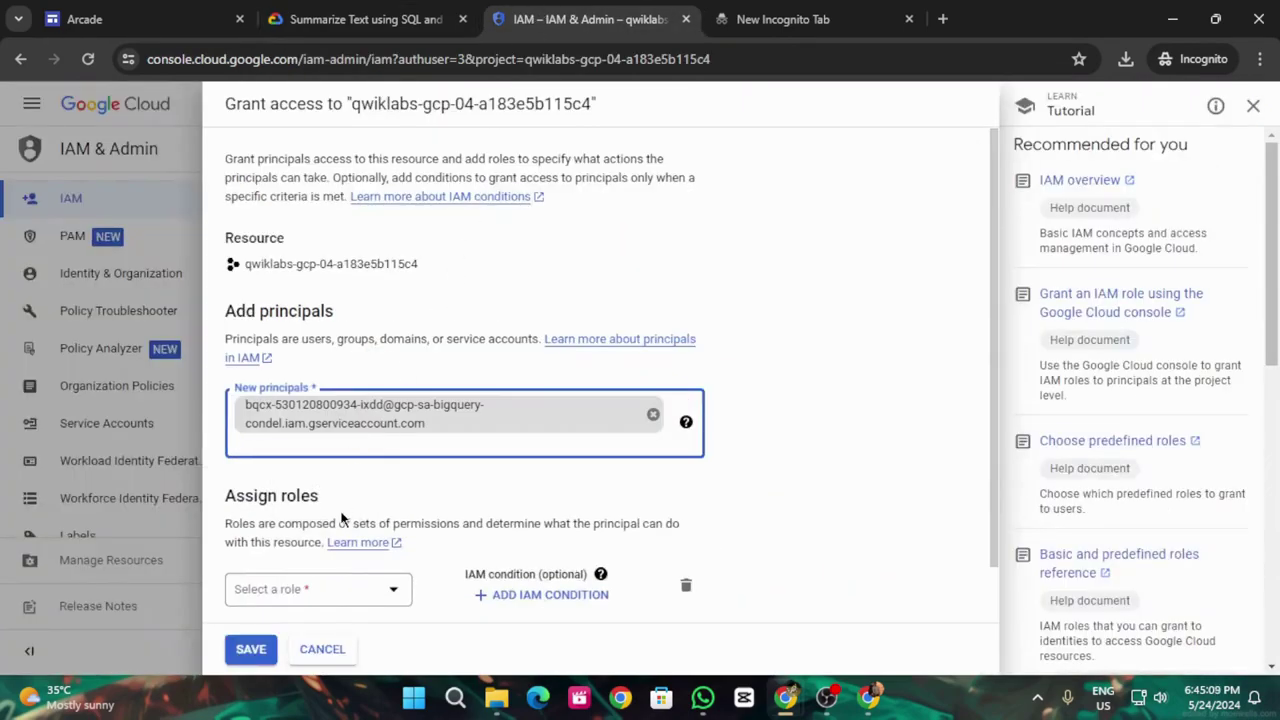
click(334, 588)
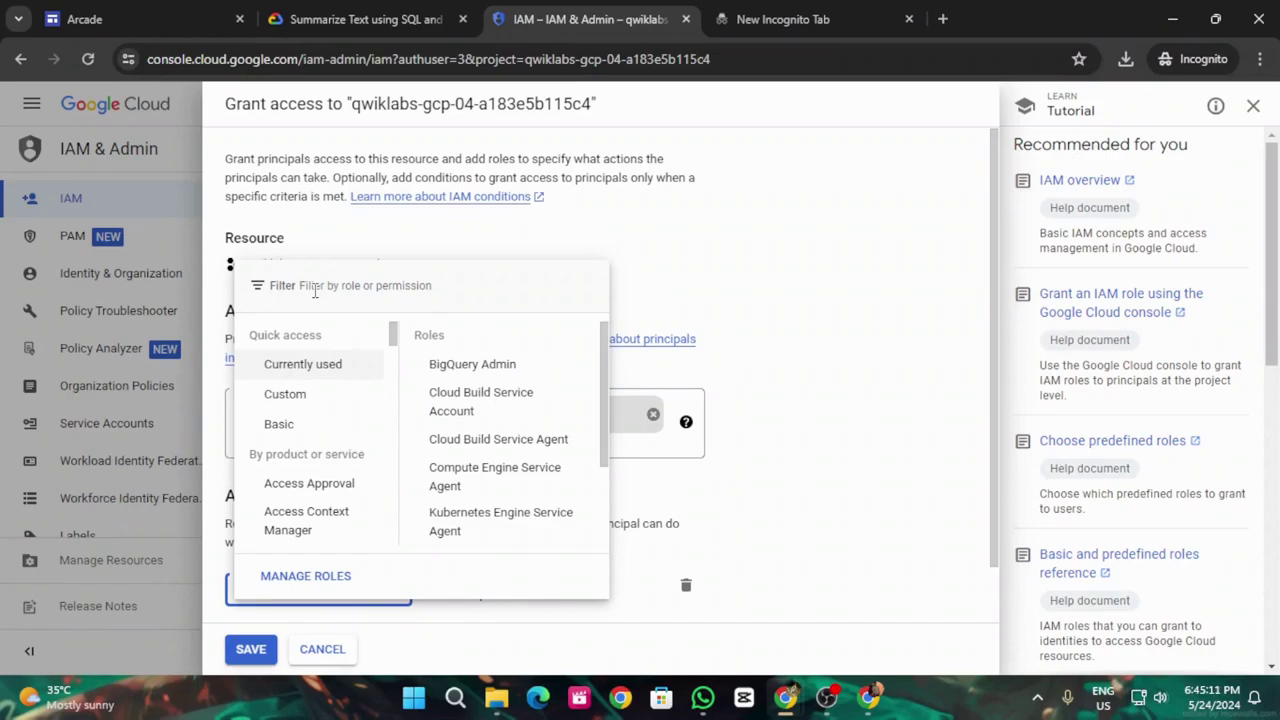
text(Vertex AI)
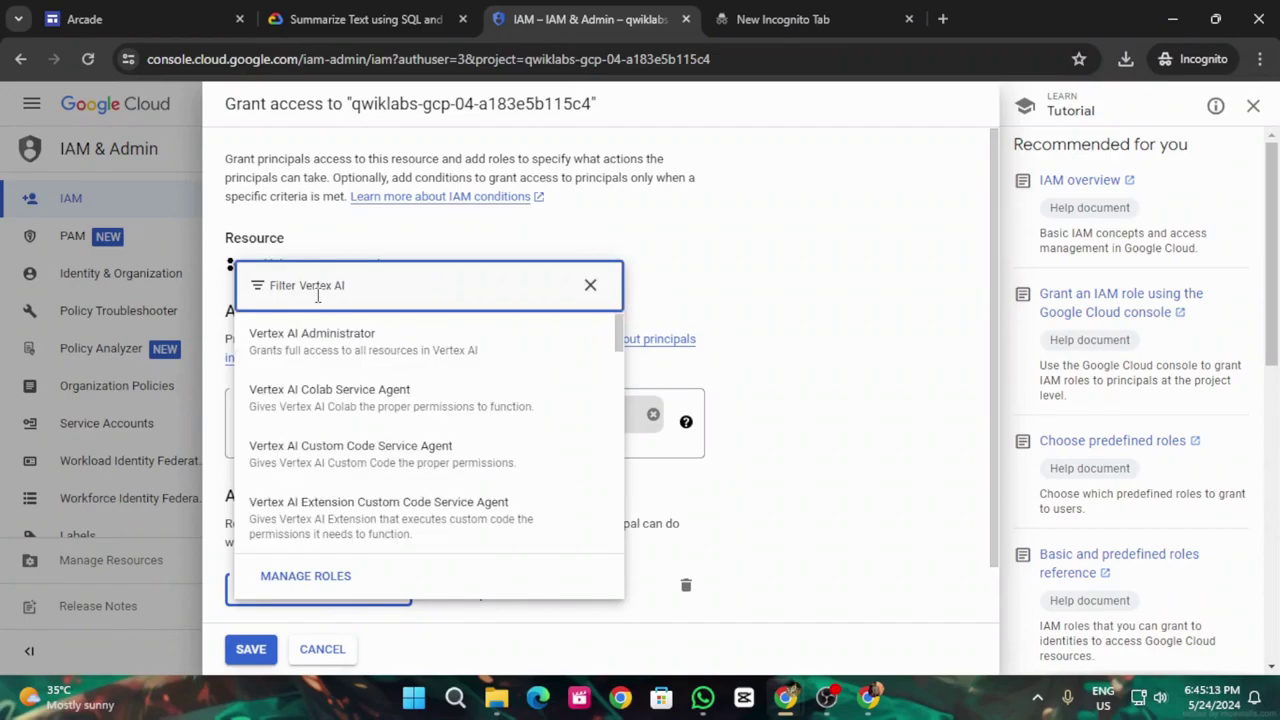
Recheck the role name in the lab instructions and assign the Vertex AI User role to the new principal.
click(367, 19)
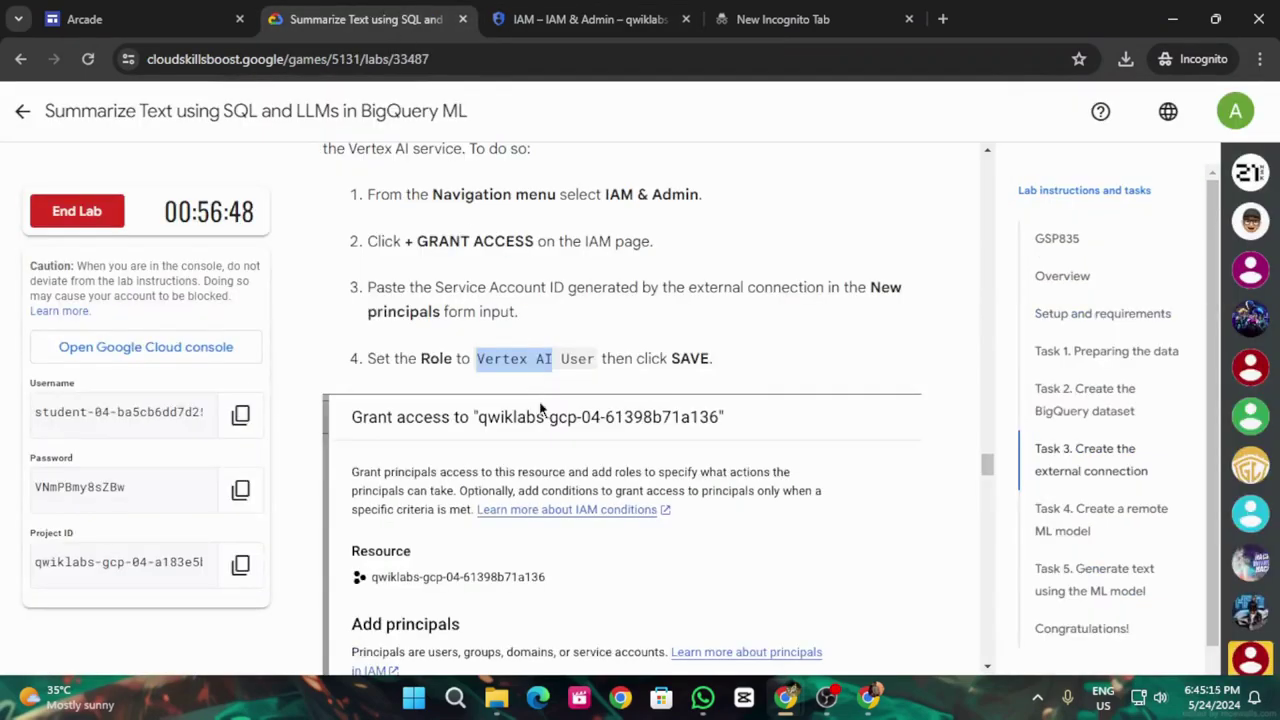
scroll(560, 600, down, 5)
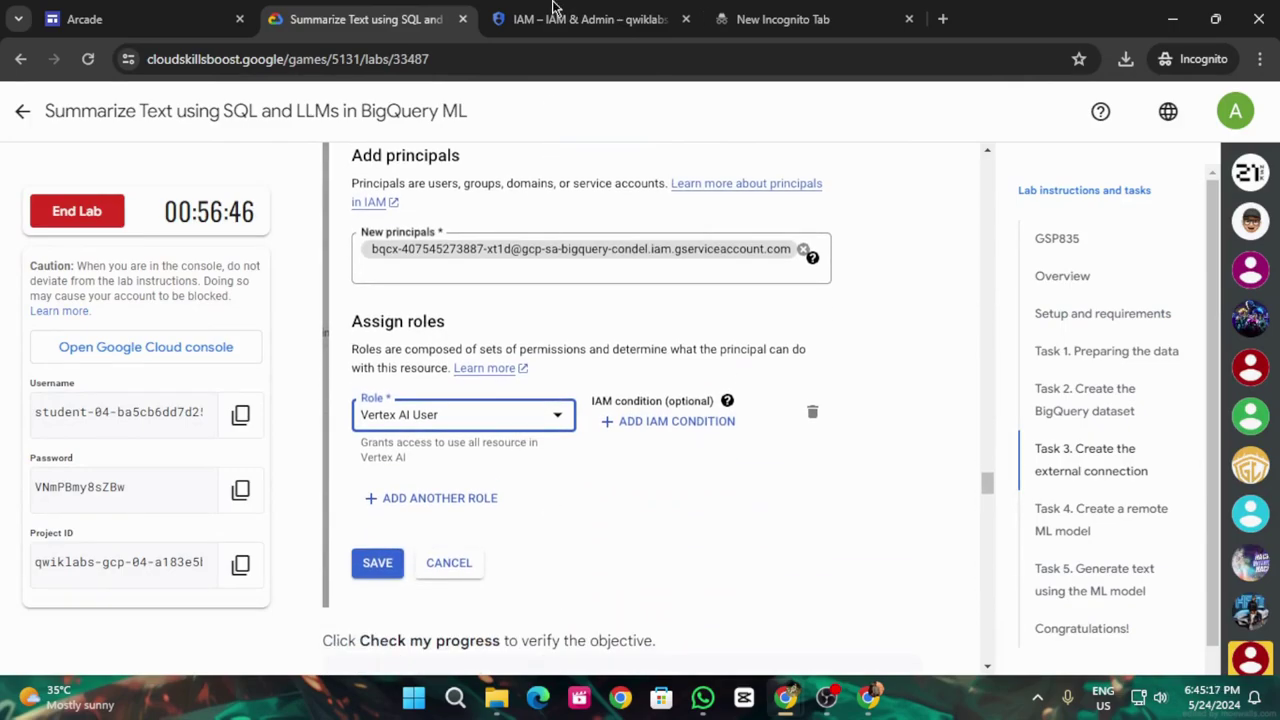
click(556, 28)
scroll(383, 410, down, 3)
scroll(386, 412, down, 5)
scroll(388, 476, up, 2)
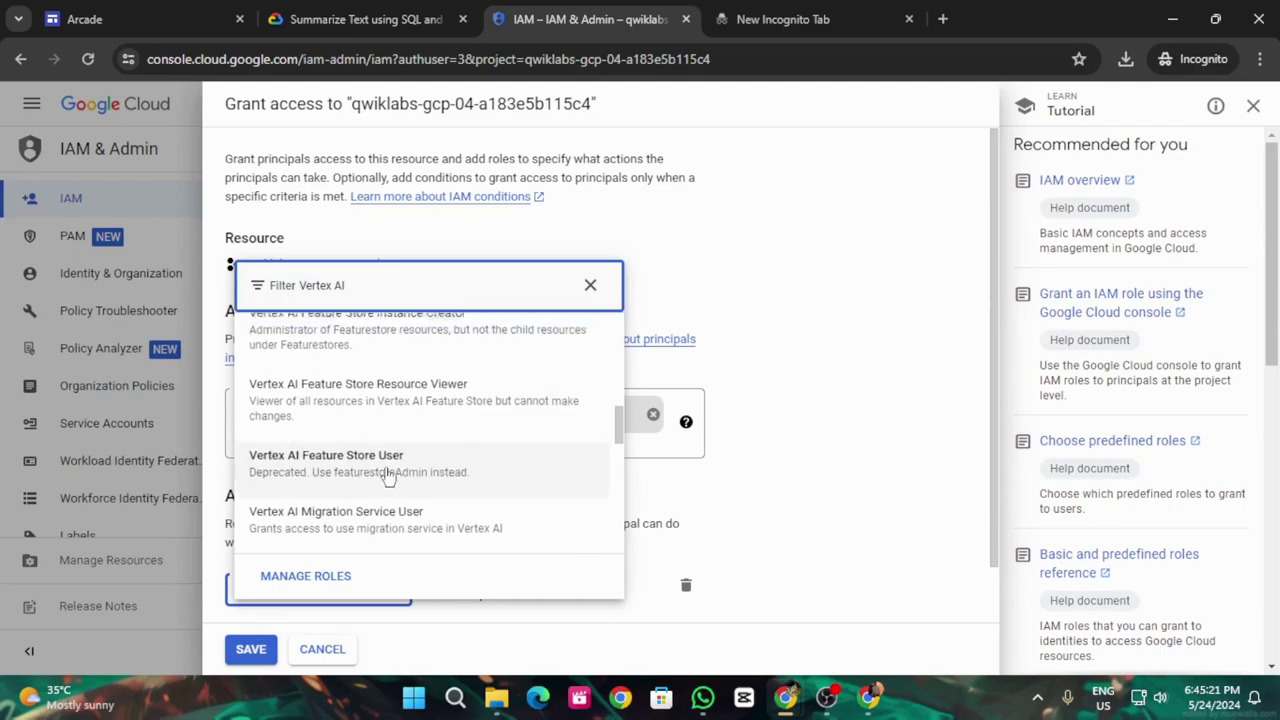
scroll(360, 460, up, 3)
scroll(343, 470, down, 5)
scroll(343, 480, down, 5)
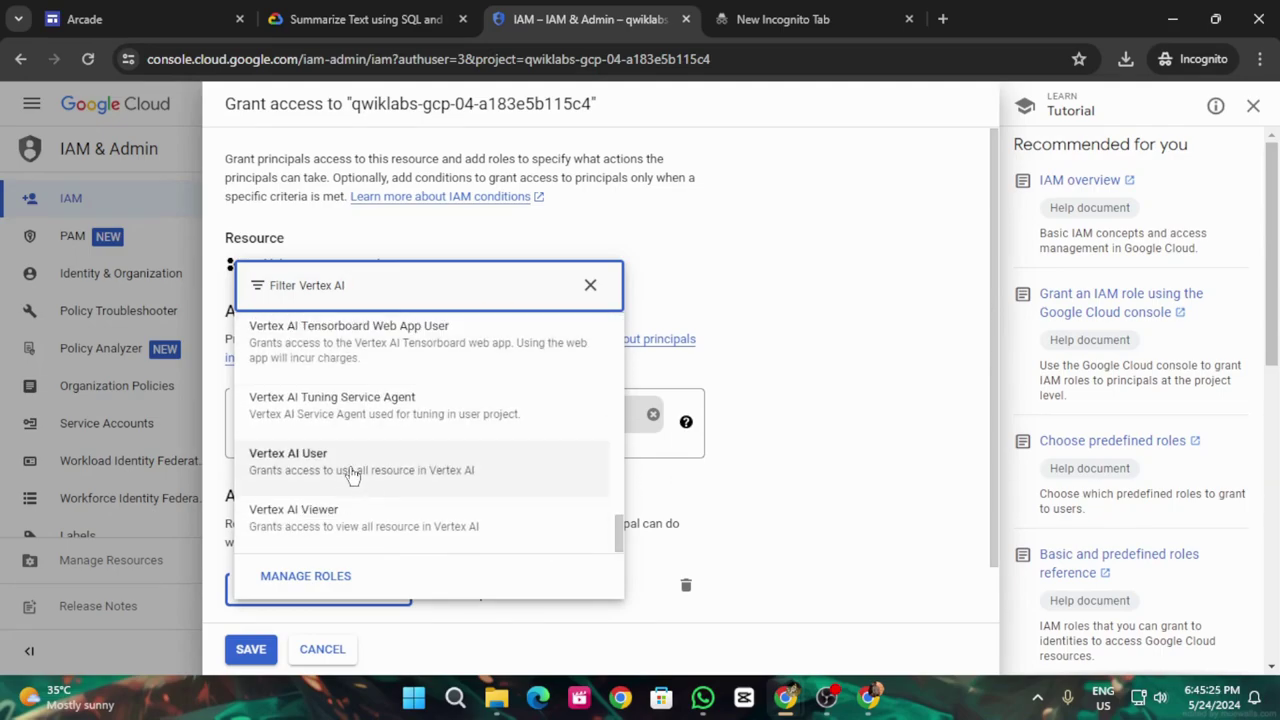
click(352, 470)
Compare the assigned role with the lab's example and save the access grant.
click(378, 19)
scroll(471, 177, down, 2)
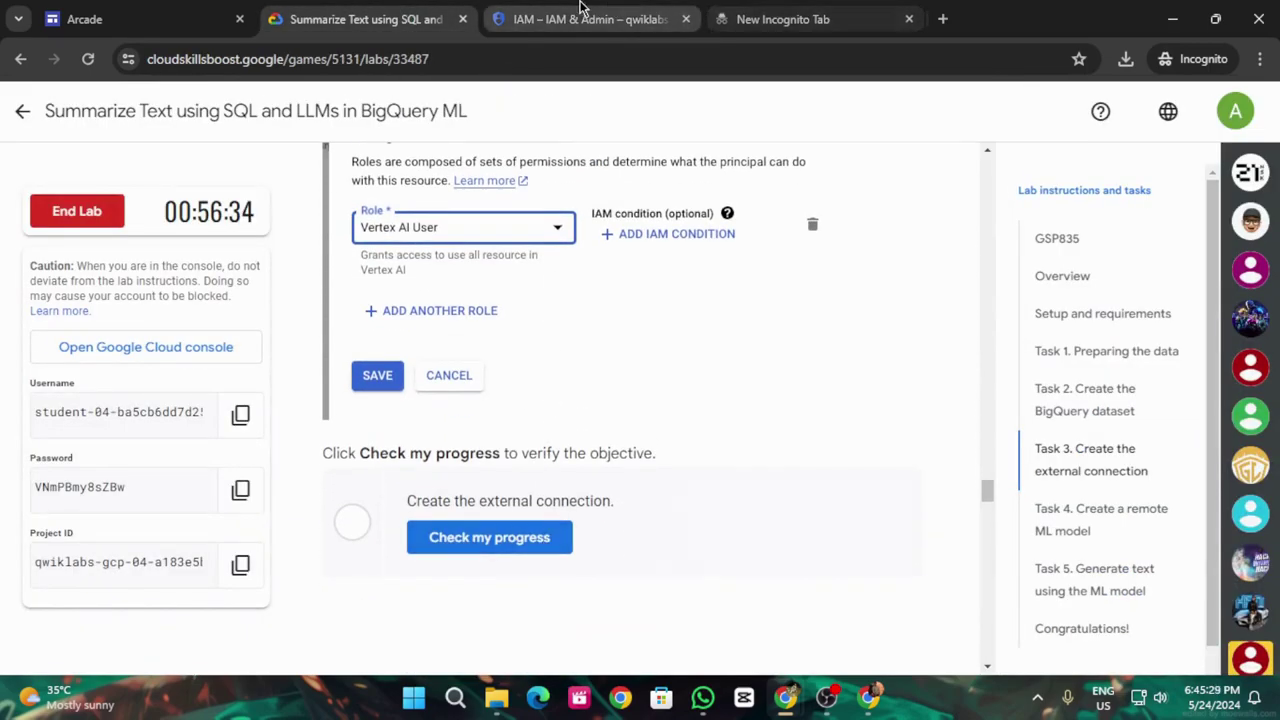
click(612, 12)
click(251, 652)
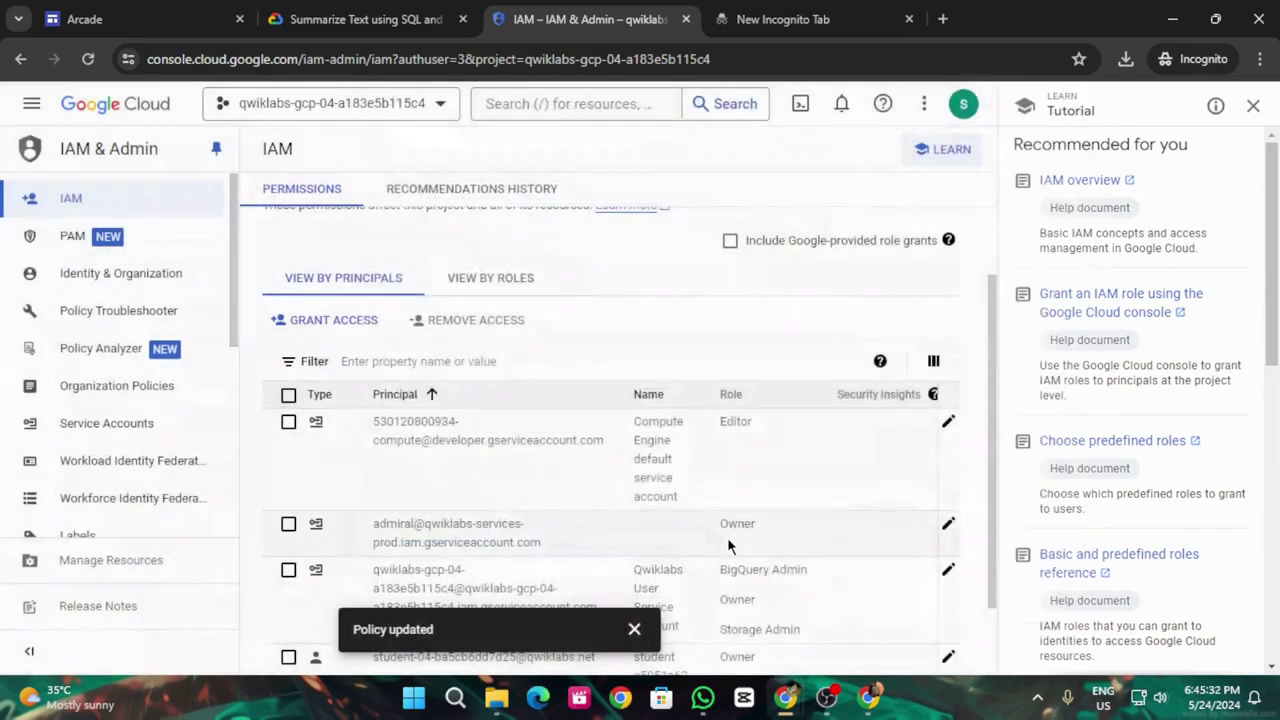
Try the lab's progress check for the external connection objective.
click(365, 19)
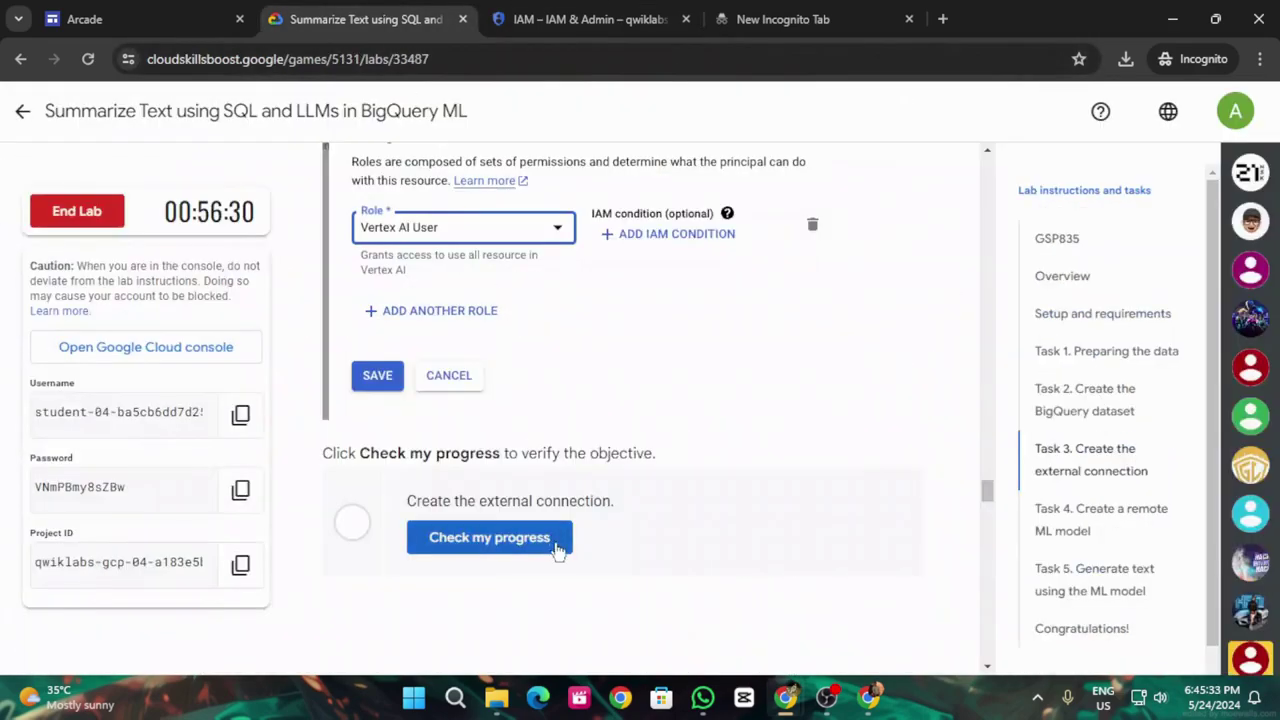
click(500, 537)
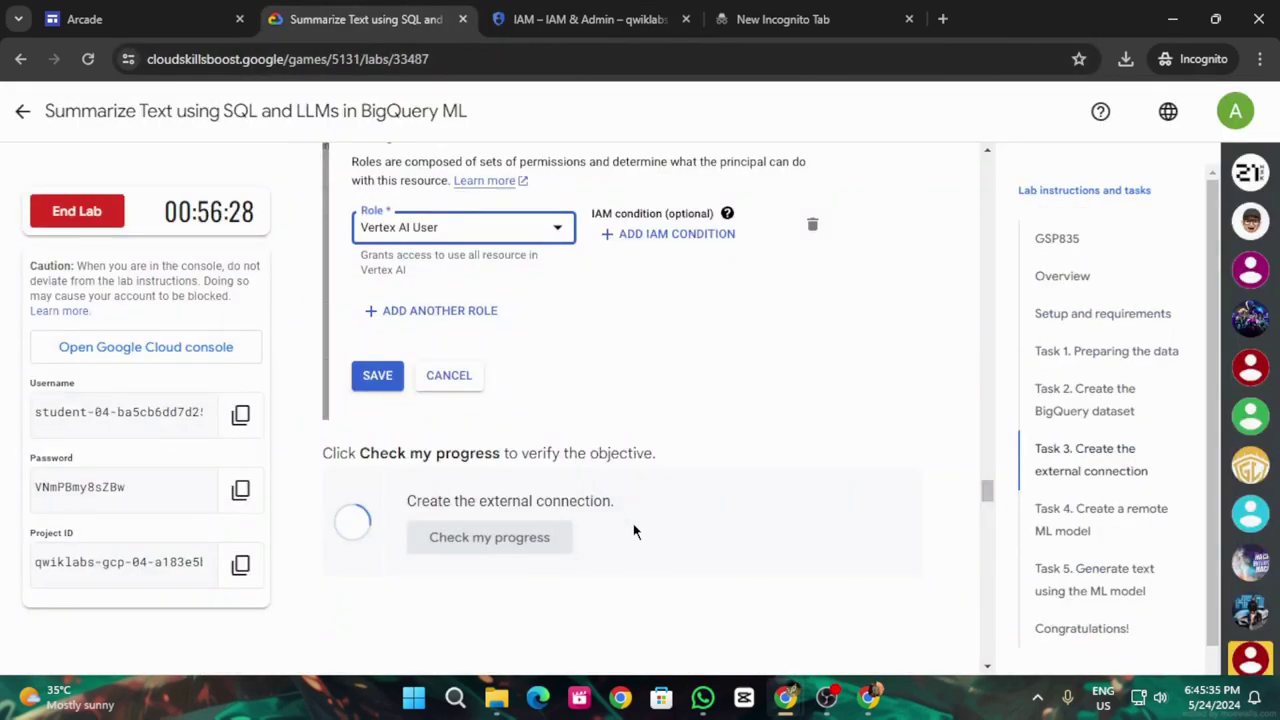
click(582, 537)
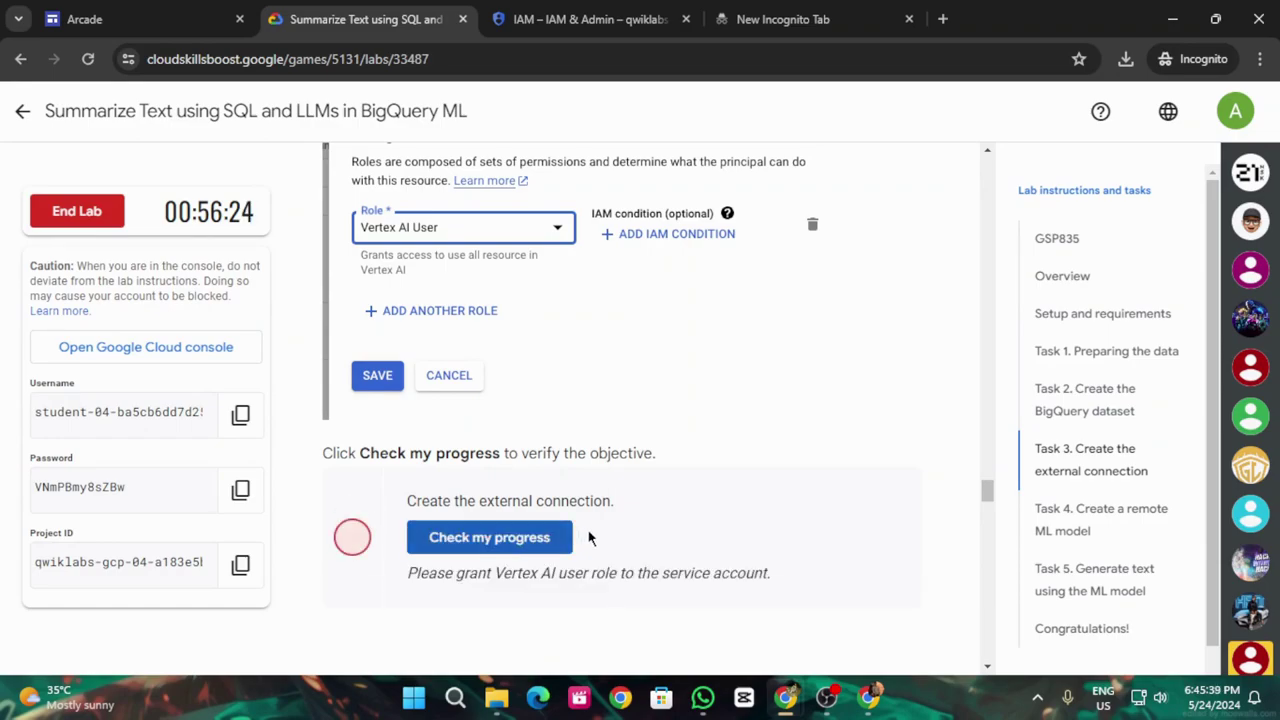
Review the principals and reload the IAM page, and rerun the progress check for creating the external connection.
click(575, 12)
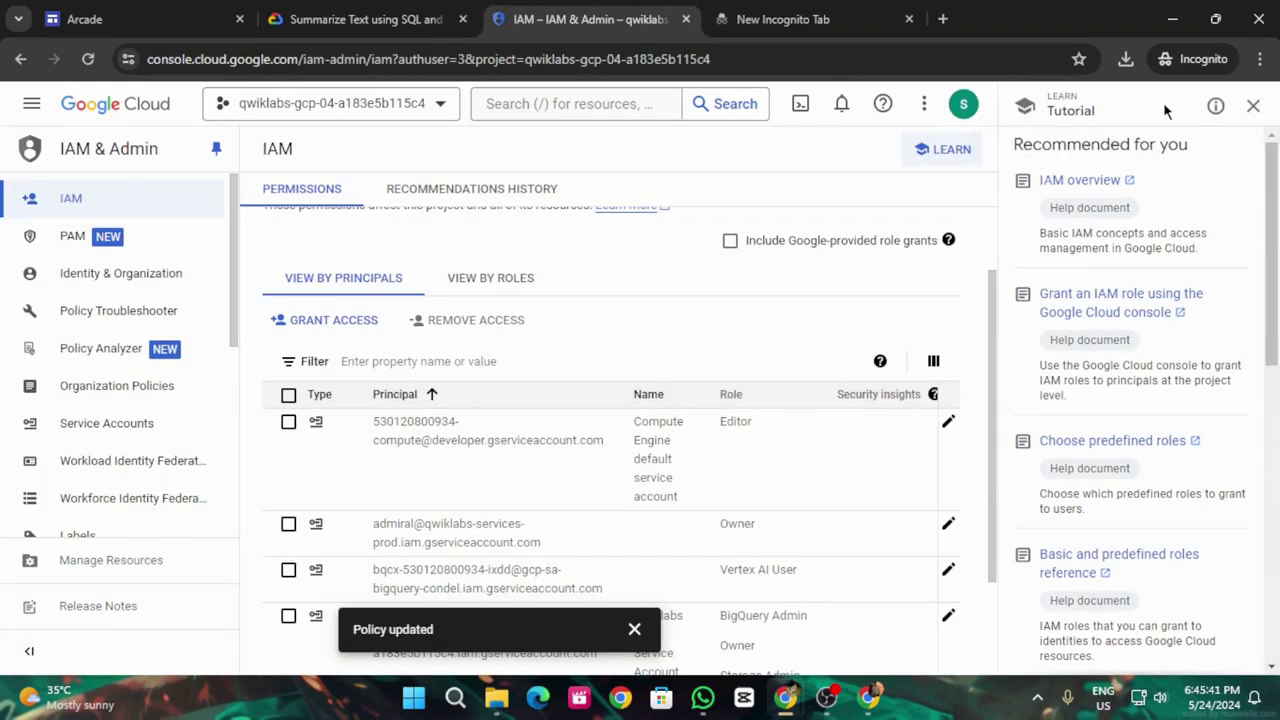
click(1253, 105)
click(774, 629)
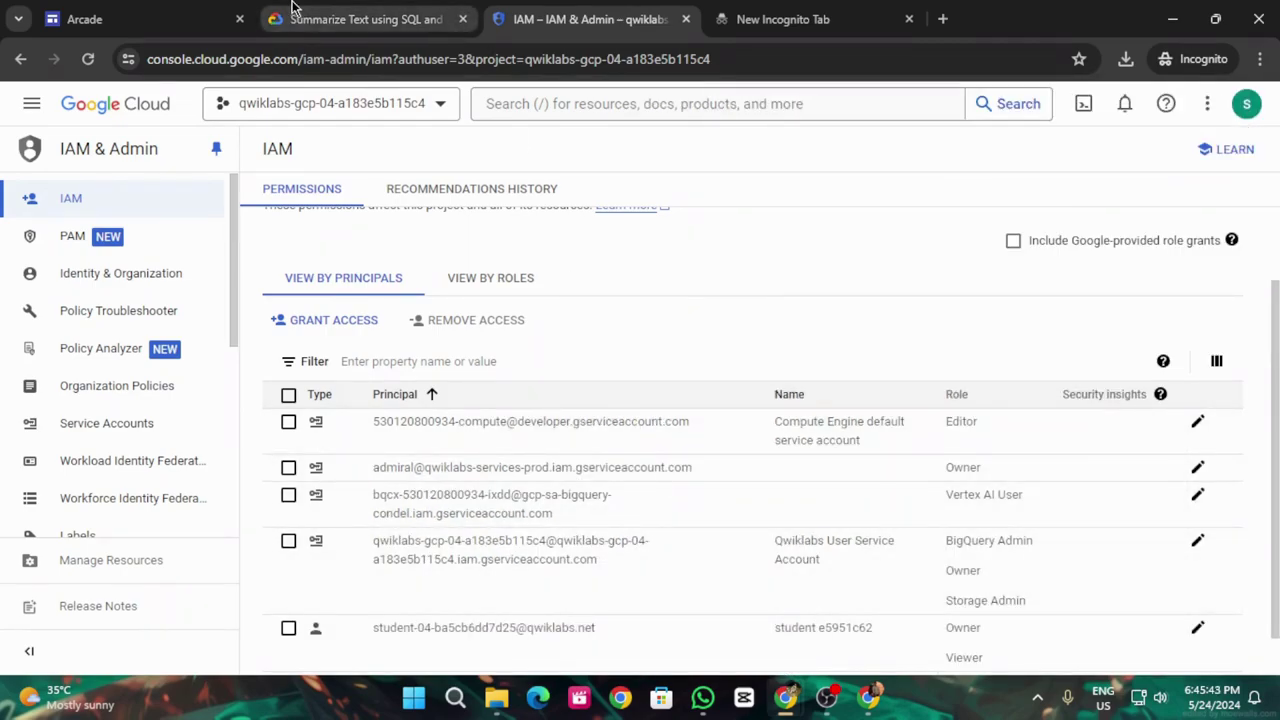
click(88, 59)
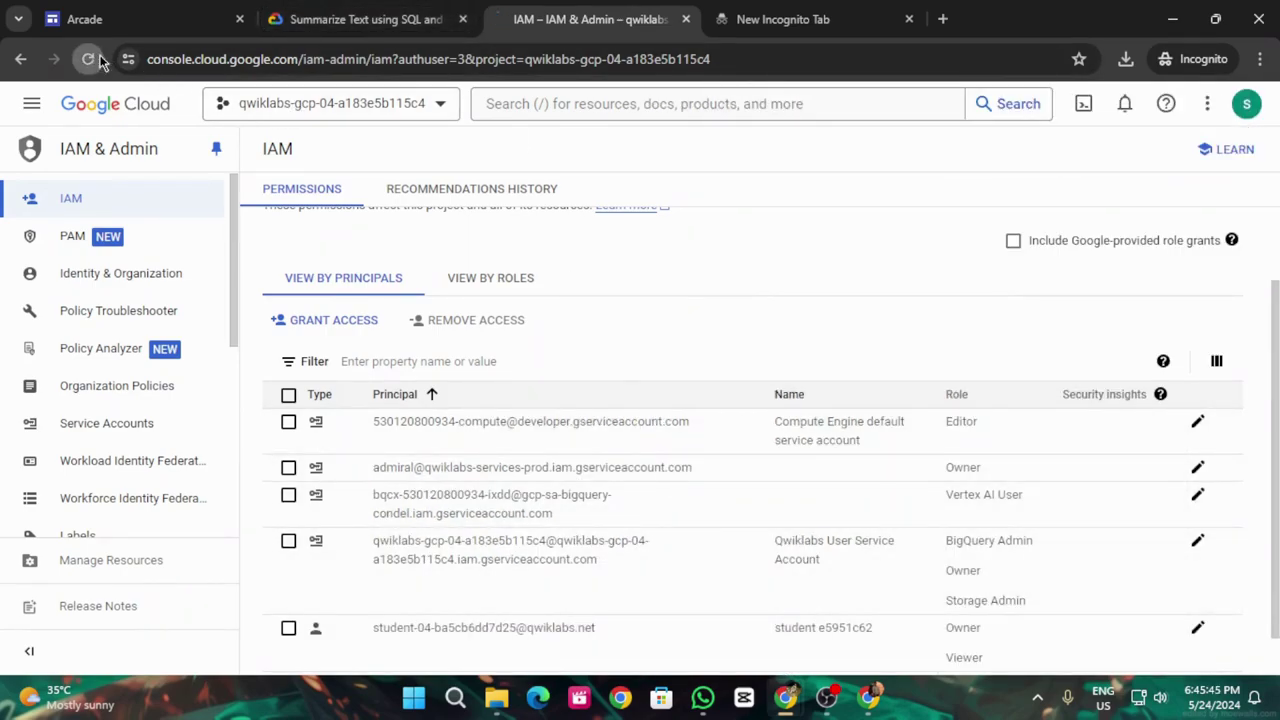
click(362, 12)
click(489, 537)
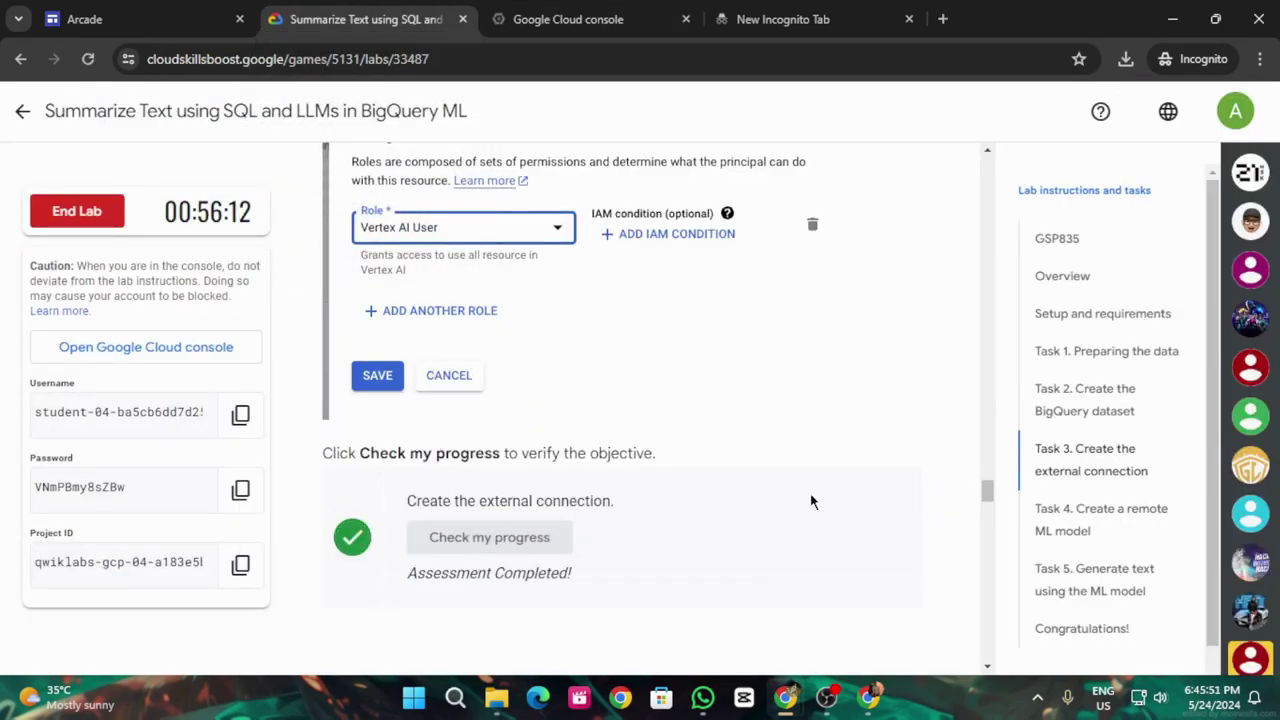
Copy the Task 4 query that creates the remote ML model and open BigQuery in the Google Cloud console.
scroll(811, 502, down, 6)
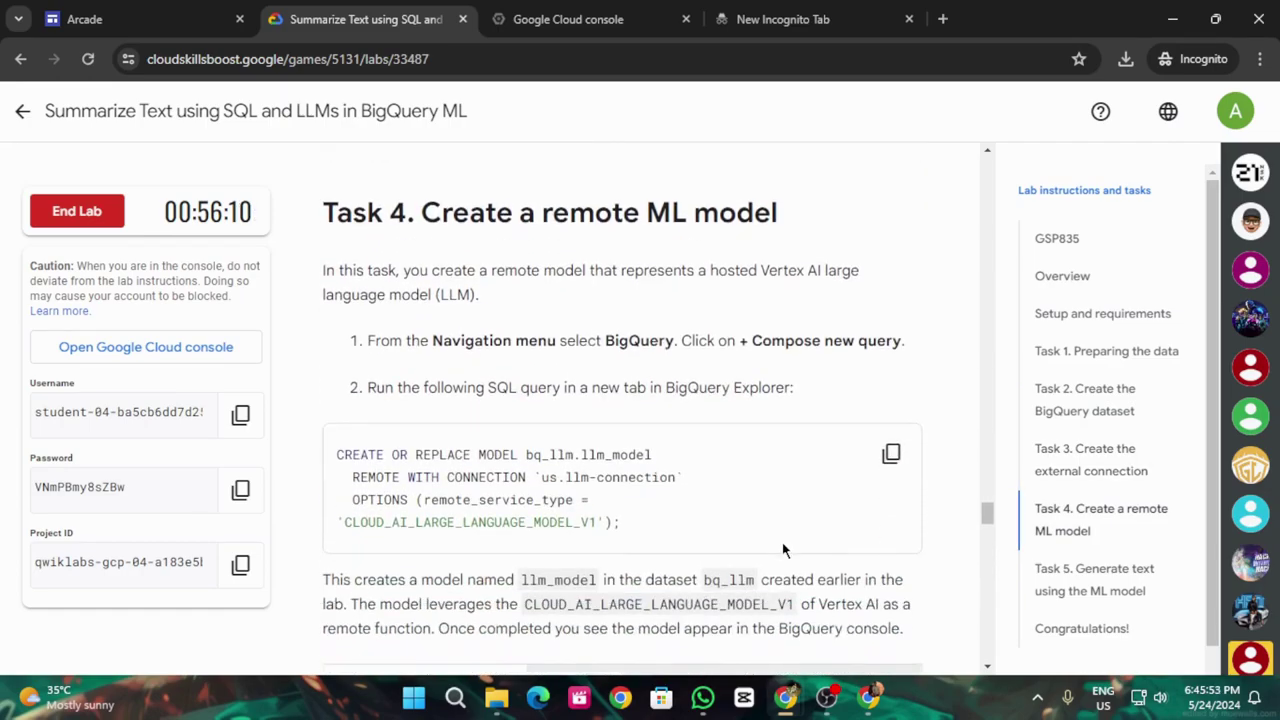
click(891, 453)
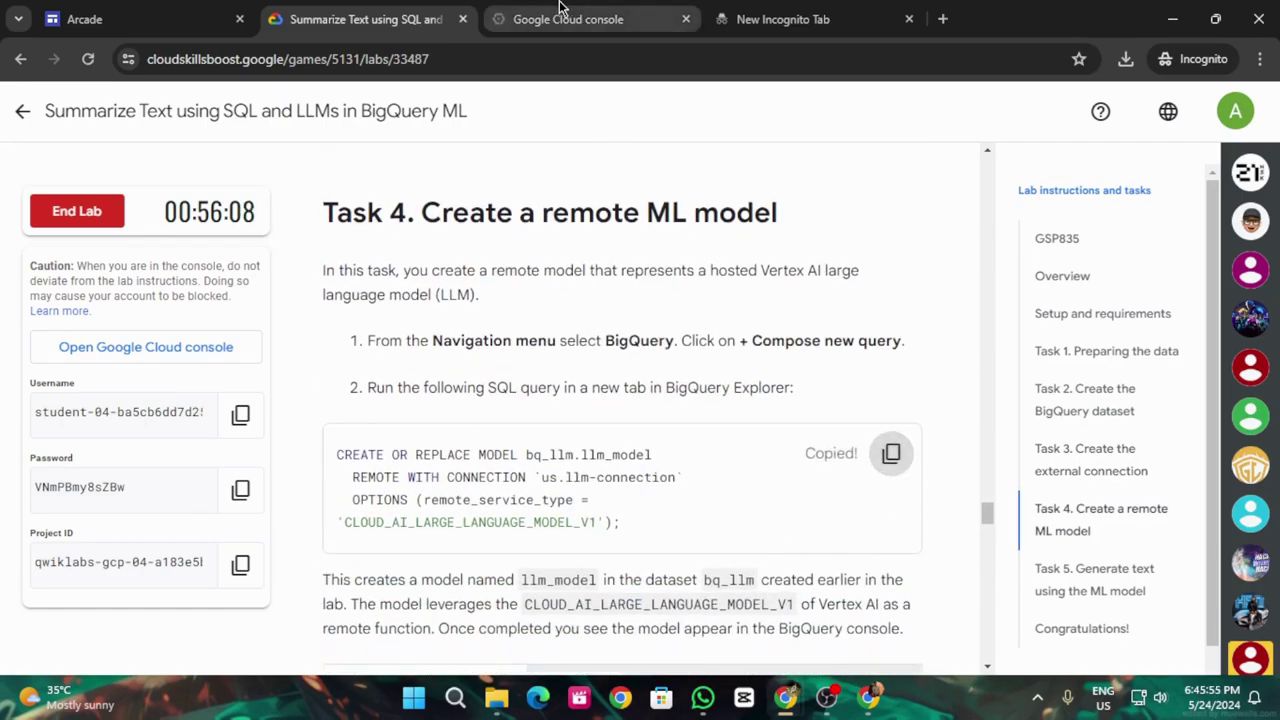
click(568, 19)
click(31, 103)
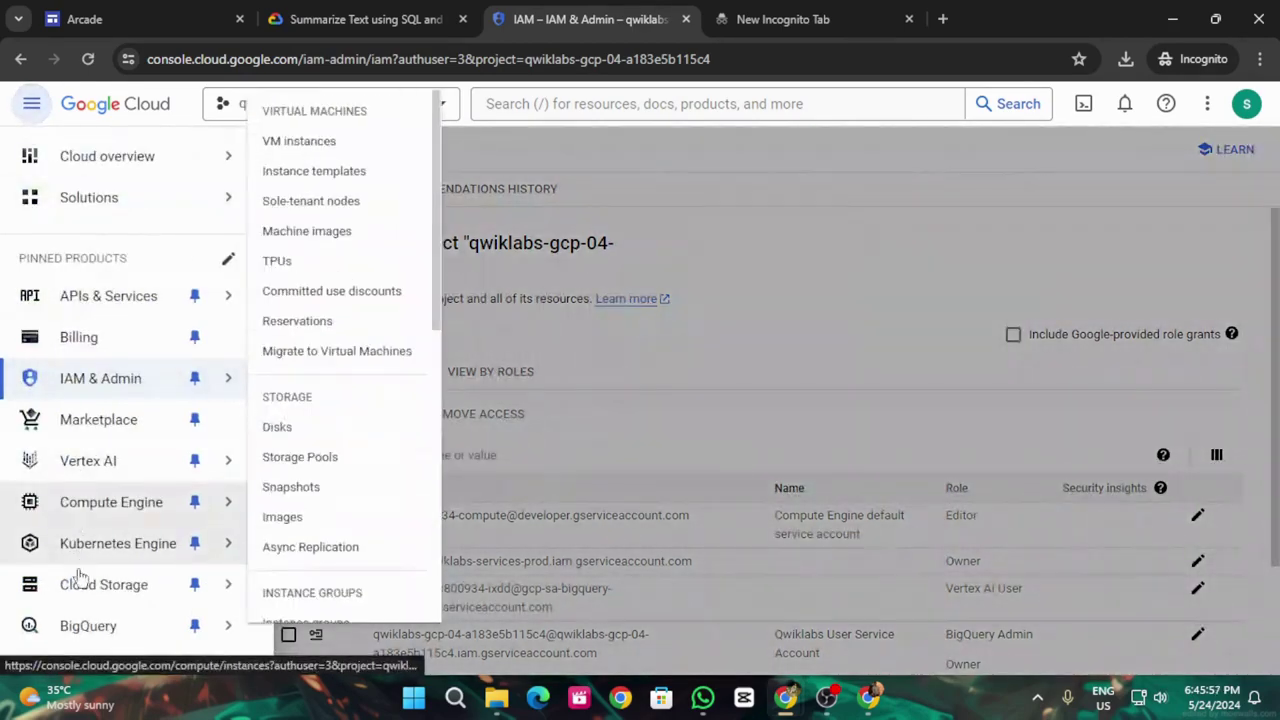
click(60, 622)
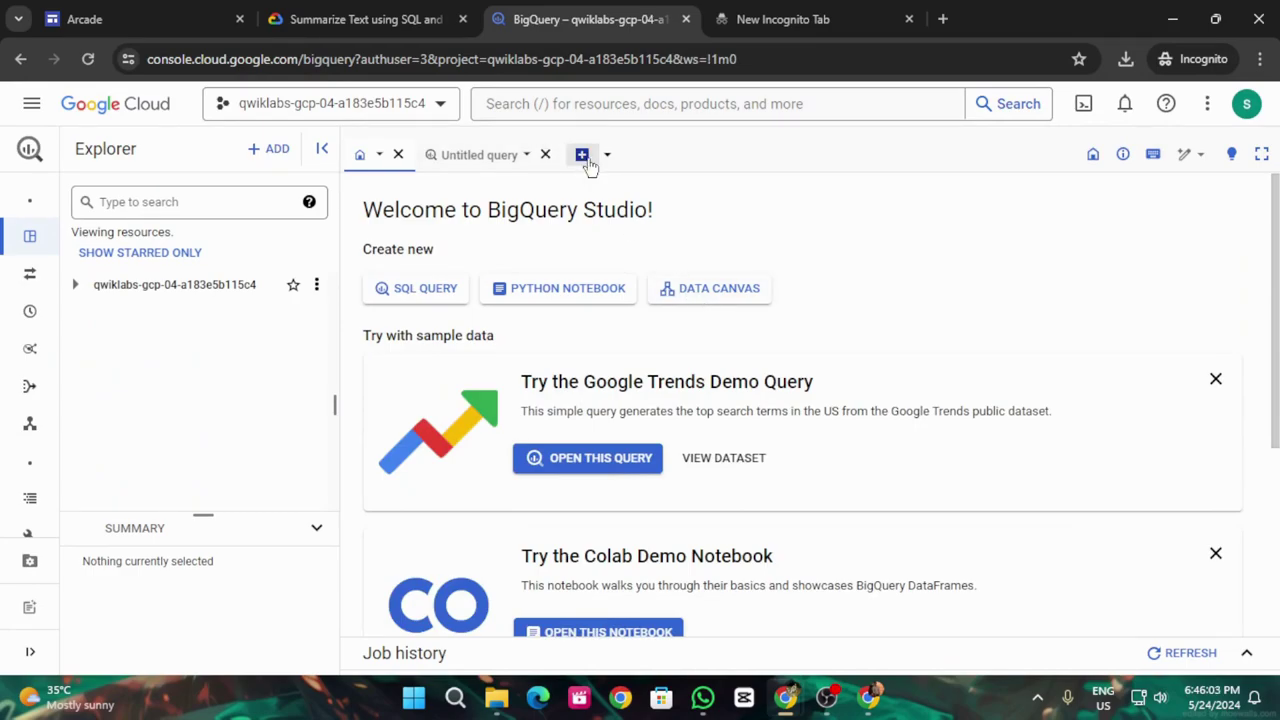
Run the copied query in a new query tab to create the remote model bq_llm.llm_model over us.llm-connection.
click(582, 154)
key(ctrl+v)
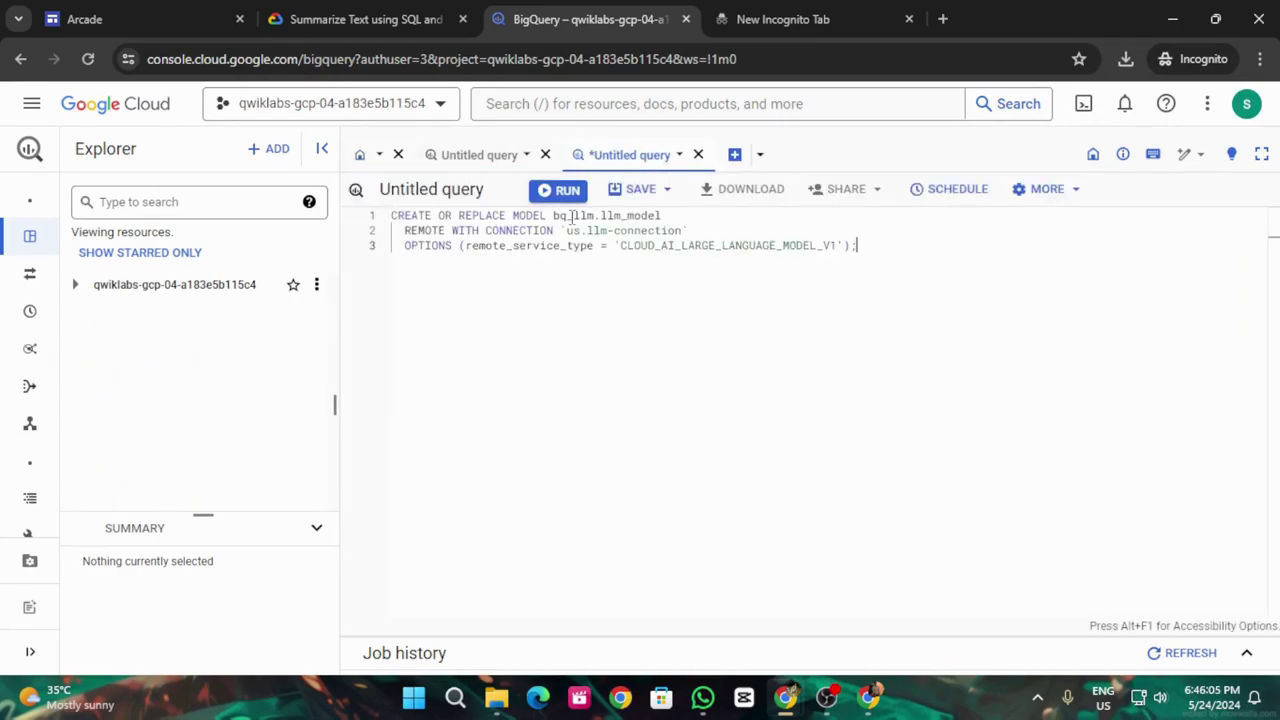
click(545, 190)
Return to the lab instructions and run the progress check for creating a remote ML model.
key(ctrl+shift+Tab)
scroll(503, 537, down, 5)
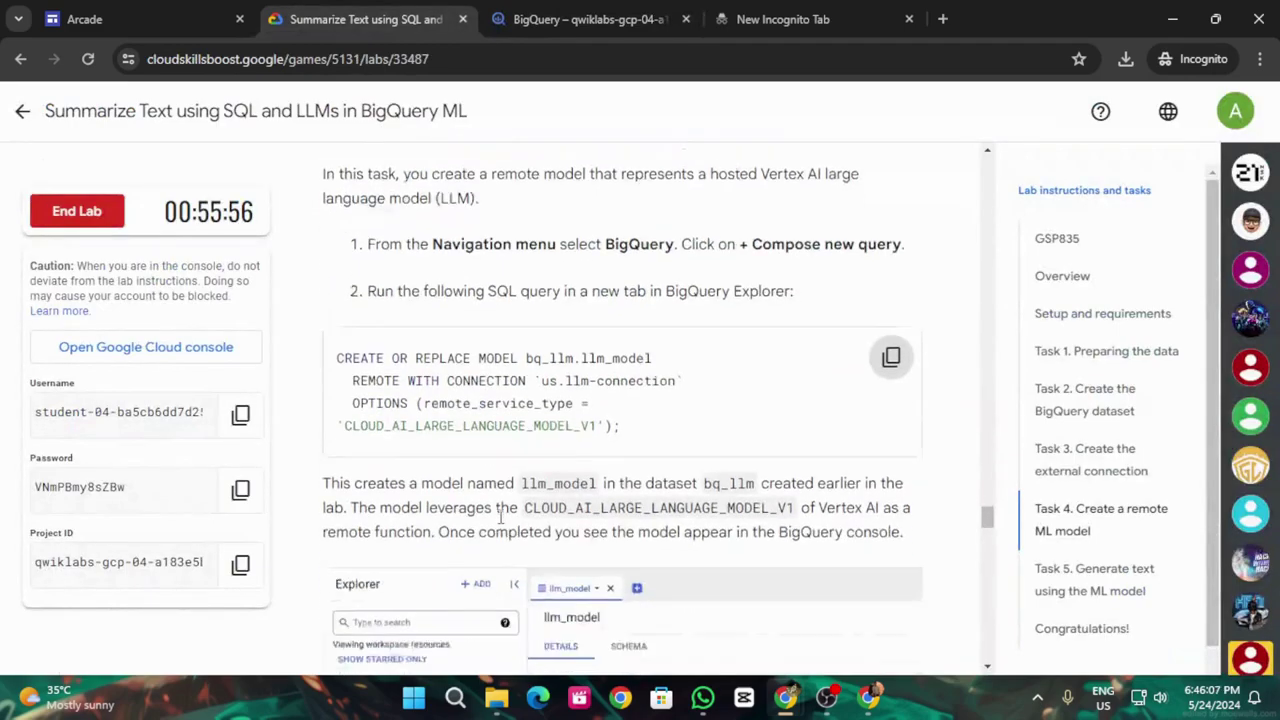
scroll(503, 537, down, 4)
click(489, 364)
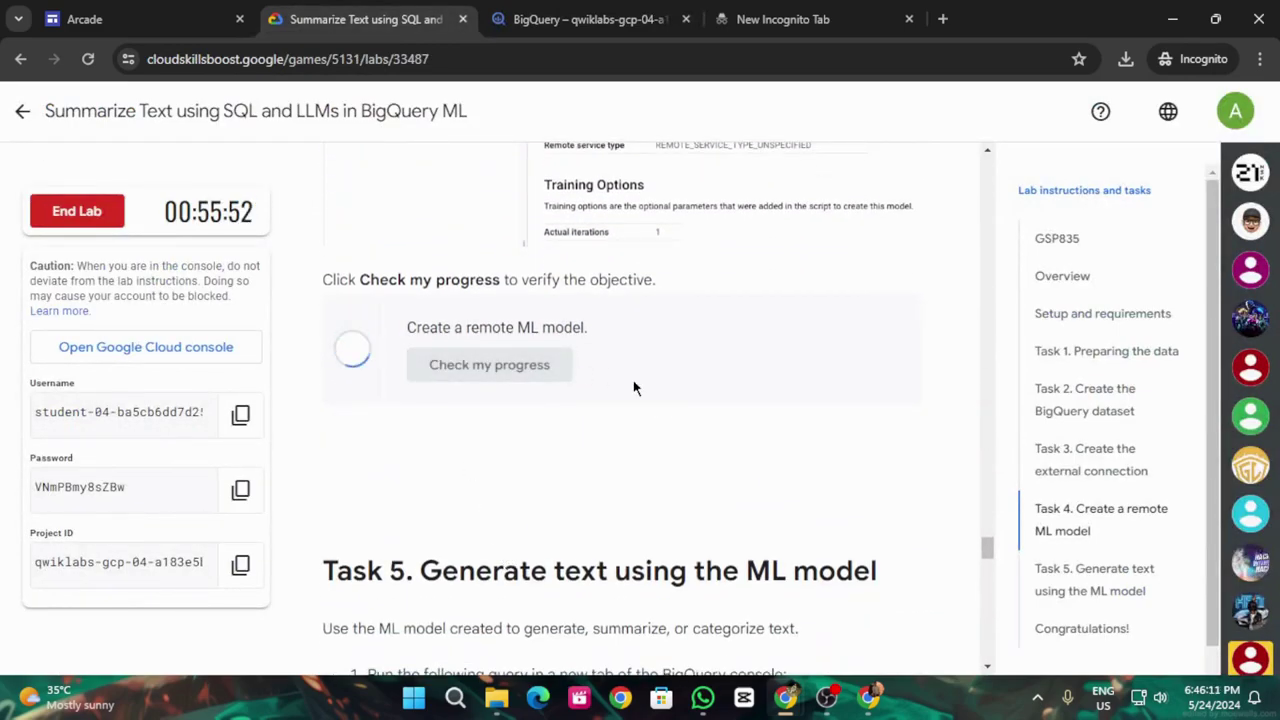
Copy the Task 5 ML.GENERATE_TEXT query from the lab and run it in a new BigQuery query tab.
scroll(634, 395, down, 5)
click(890, 305)
click(590, 19)
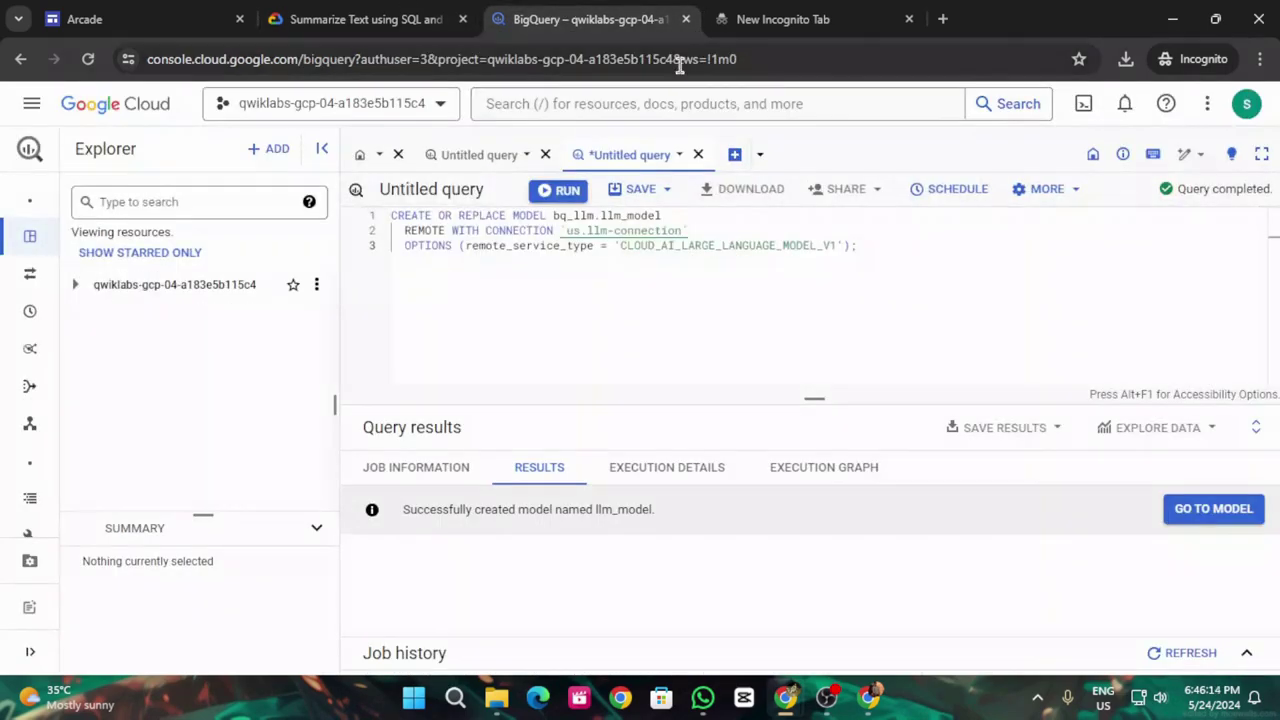
click(734, 155)
key(ctrl+v)
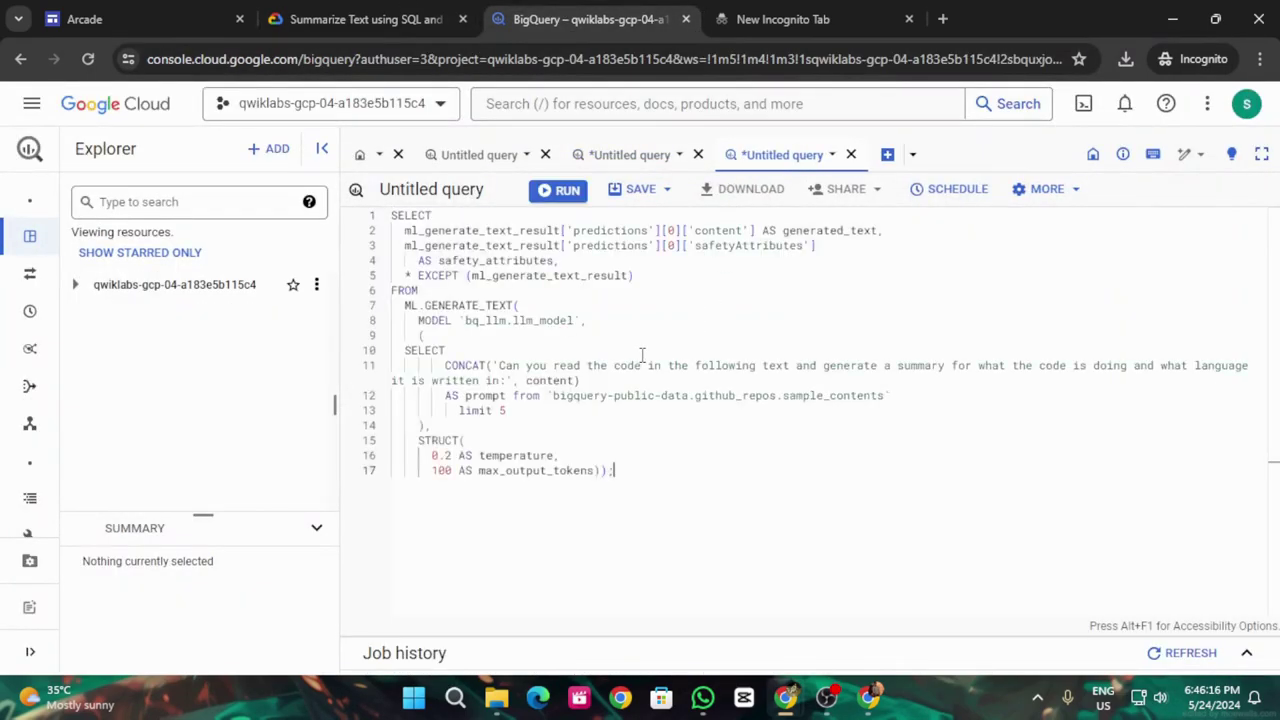
click(557, 190)
Return to the lab and try the progress check for generating text using the ML model.
click(366, 19)
scroll(536, 464, down, 6)
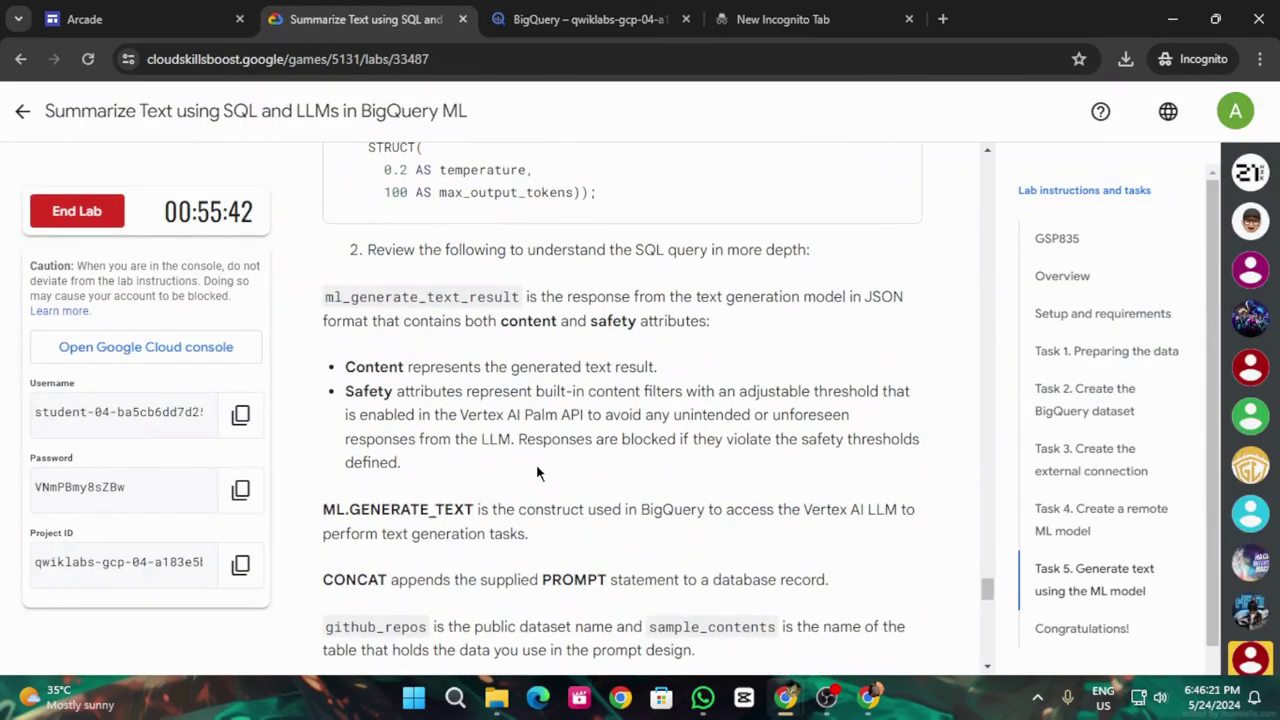
scroll(536, 464, down, 3)
scroll(536, 464, up, 3)
scroll(536, 464, down, 8)
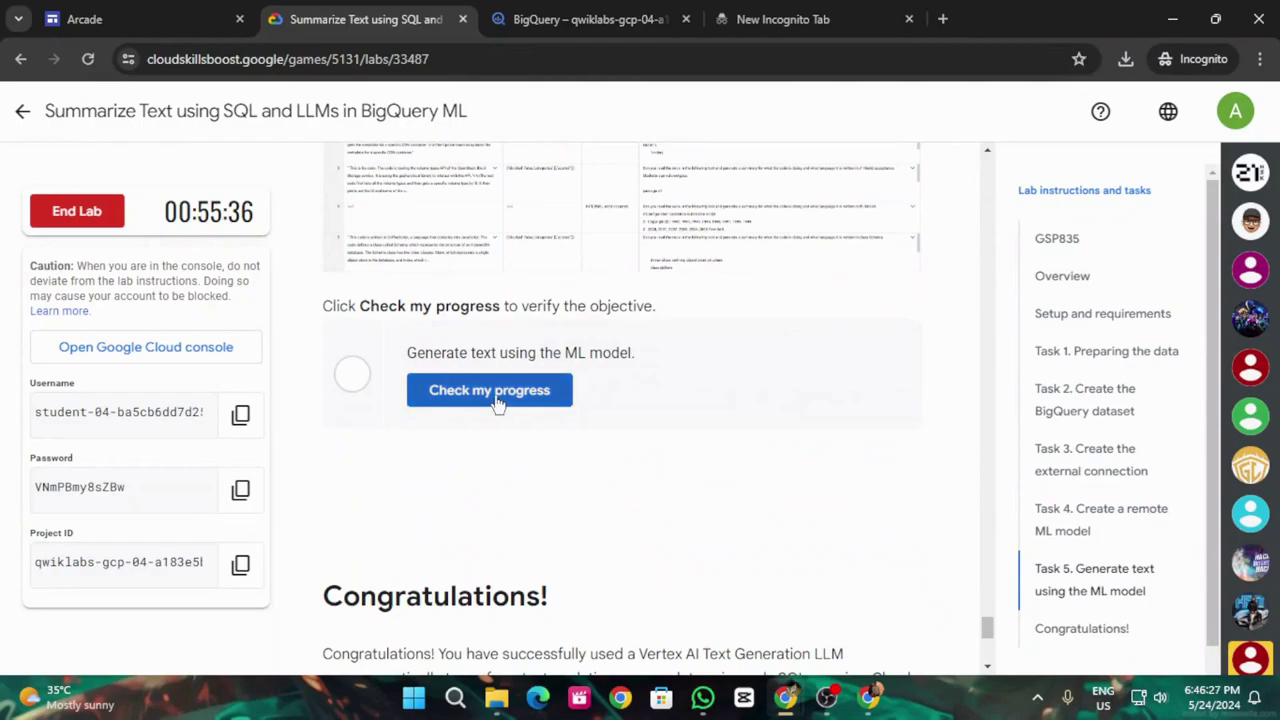
click(497, 396)
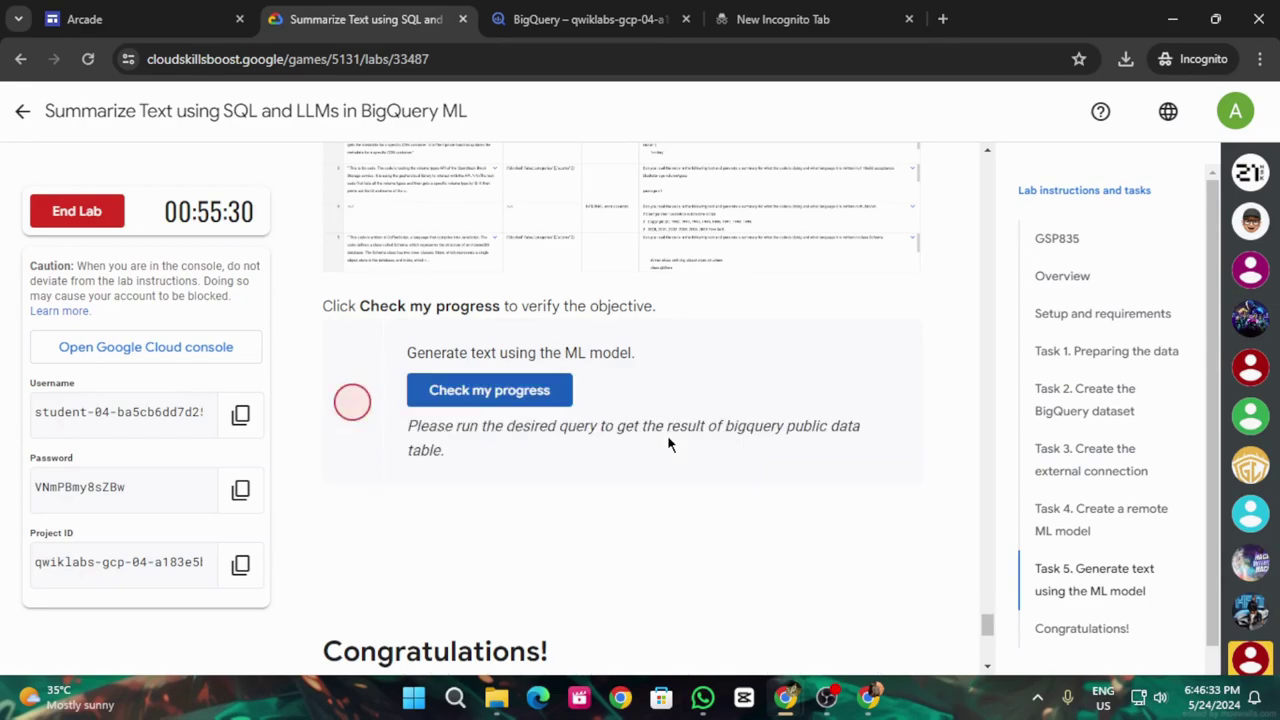
Look over the Task 5 instructions and inspect the result of the text generation query in BigQuery.
scroll(613, 333, up, 5)
scroll(613, 333, up, 1)
scroll(614, 343, down, 1)
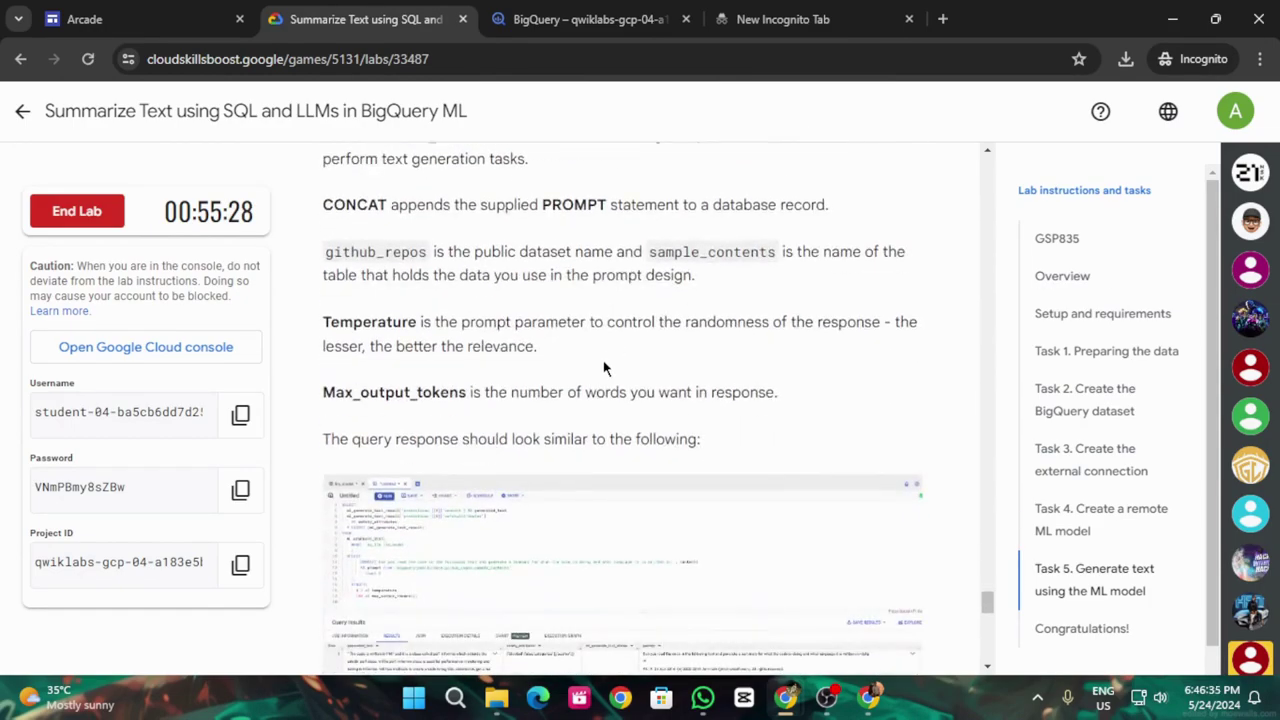
click(603, 10)
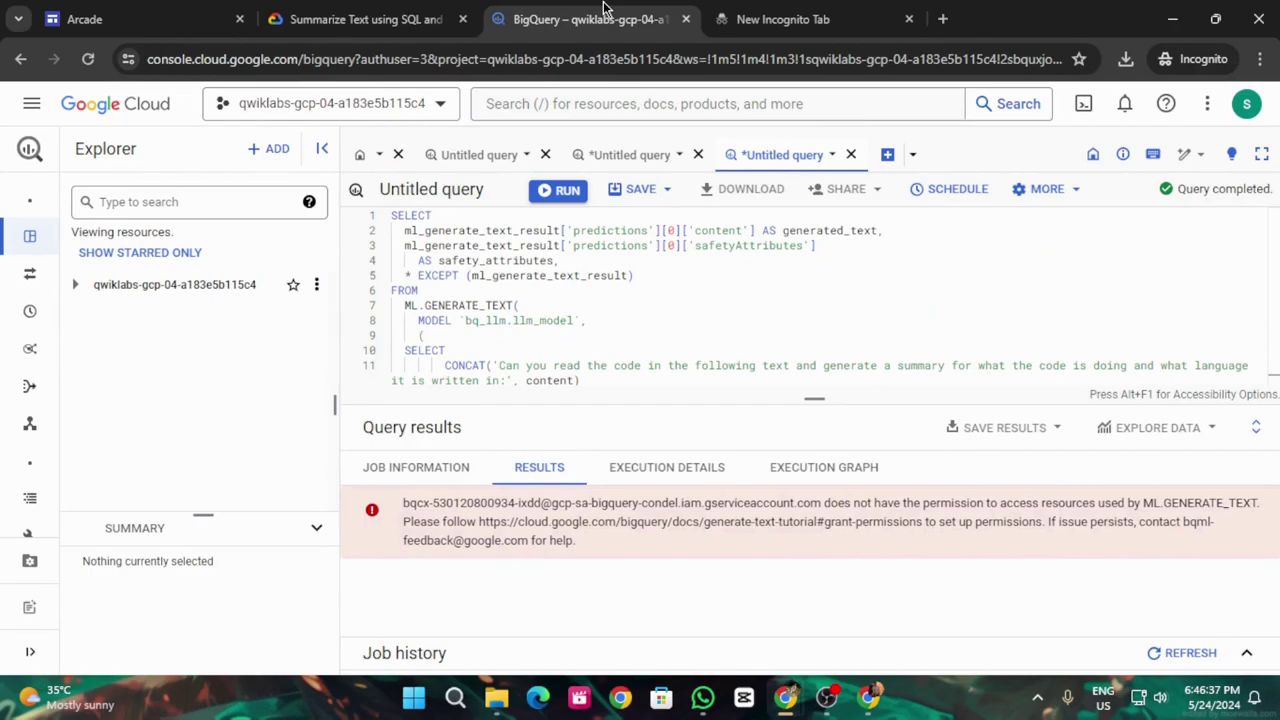
Reread the lab's Task 5 query, its explanation and the expected response to look for what the text generation objective requires.
click(375, 14)
scroll(481, 378, up, 4)
scroll(482, 377, up, 4)
scroll(482, 377, down, 1)
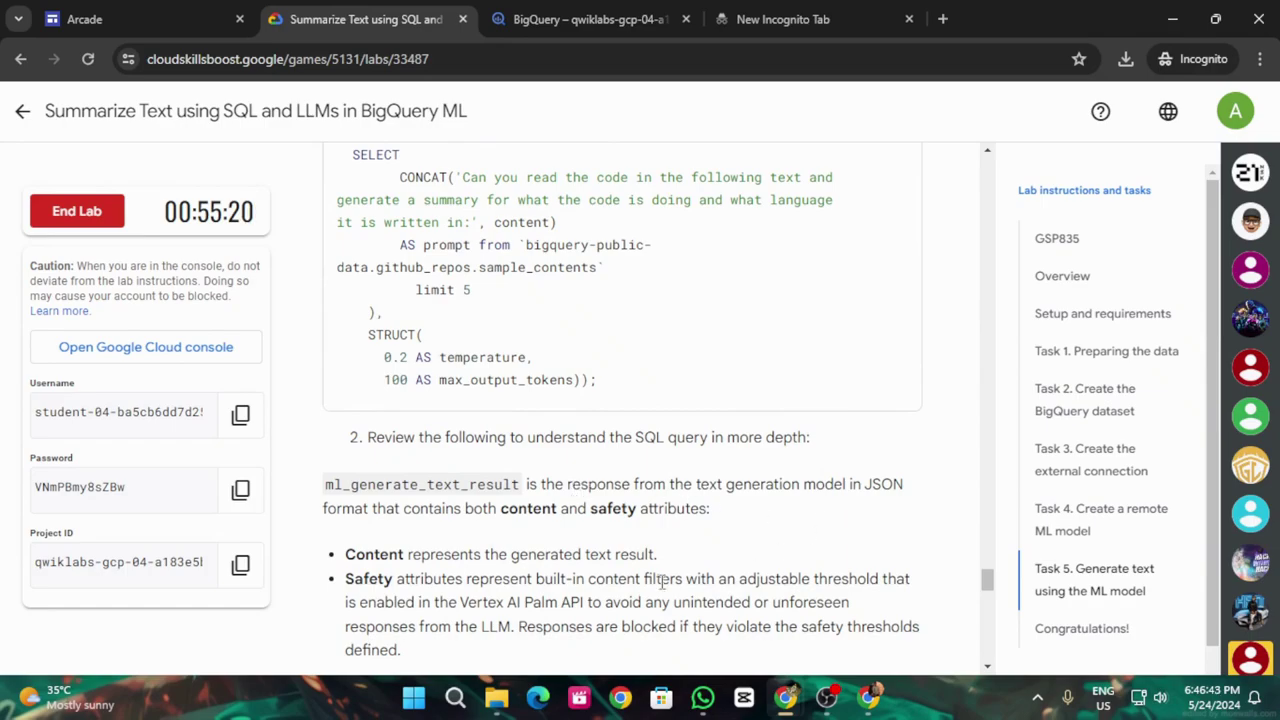
scroll(519, 570, down, 2)
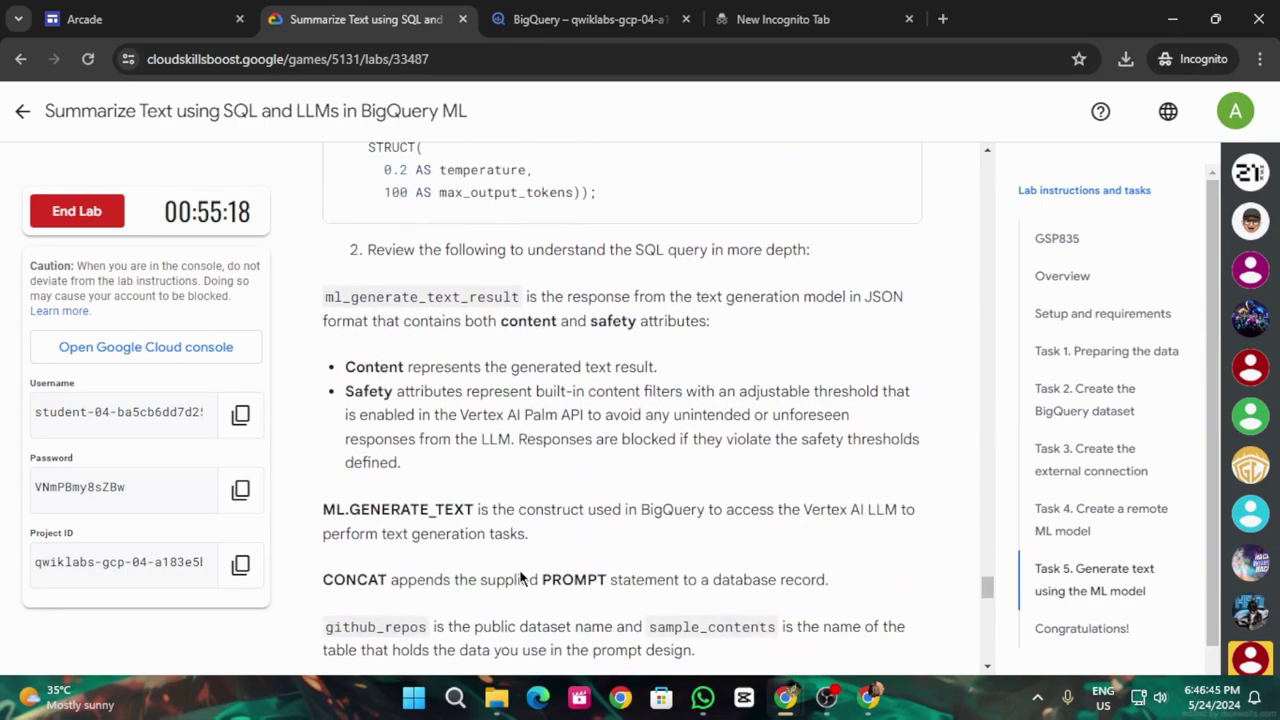
scroll(520, 577, up, 6)
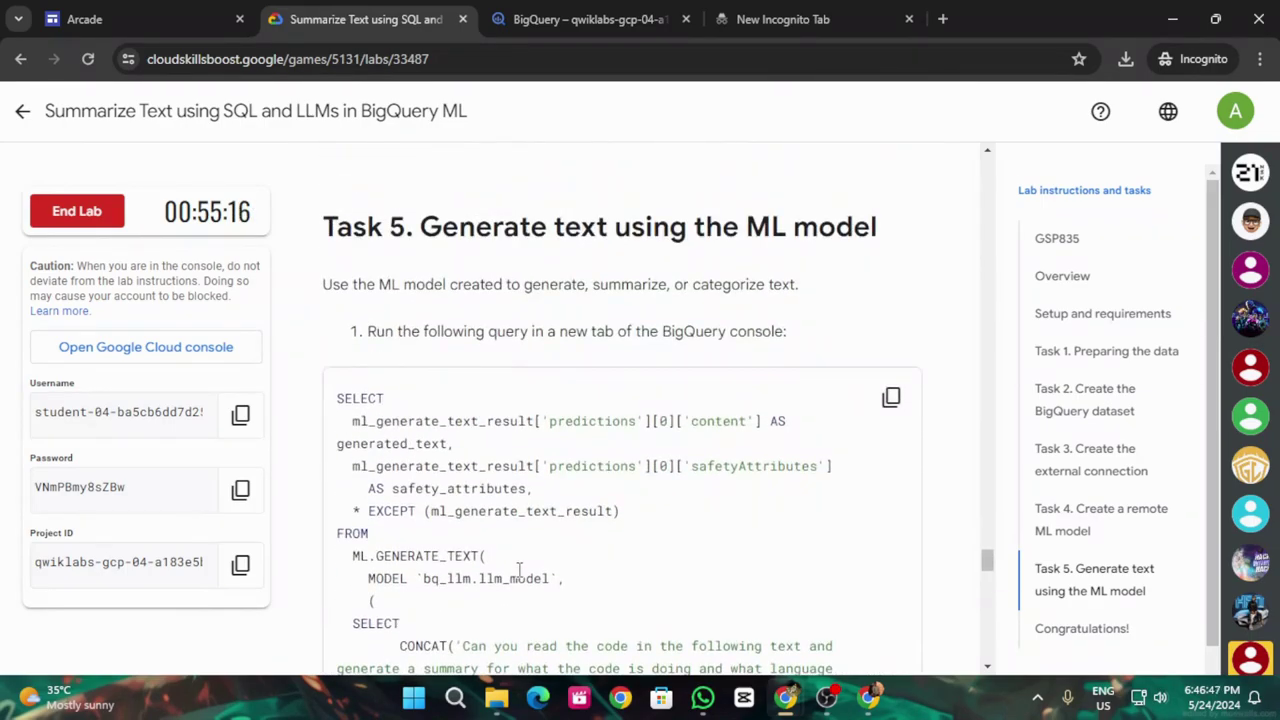
scroll(629, 527, down, 2)
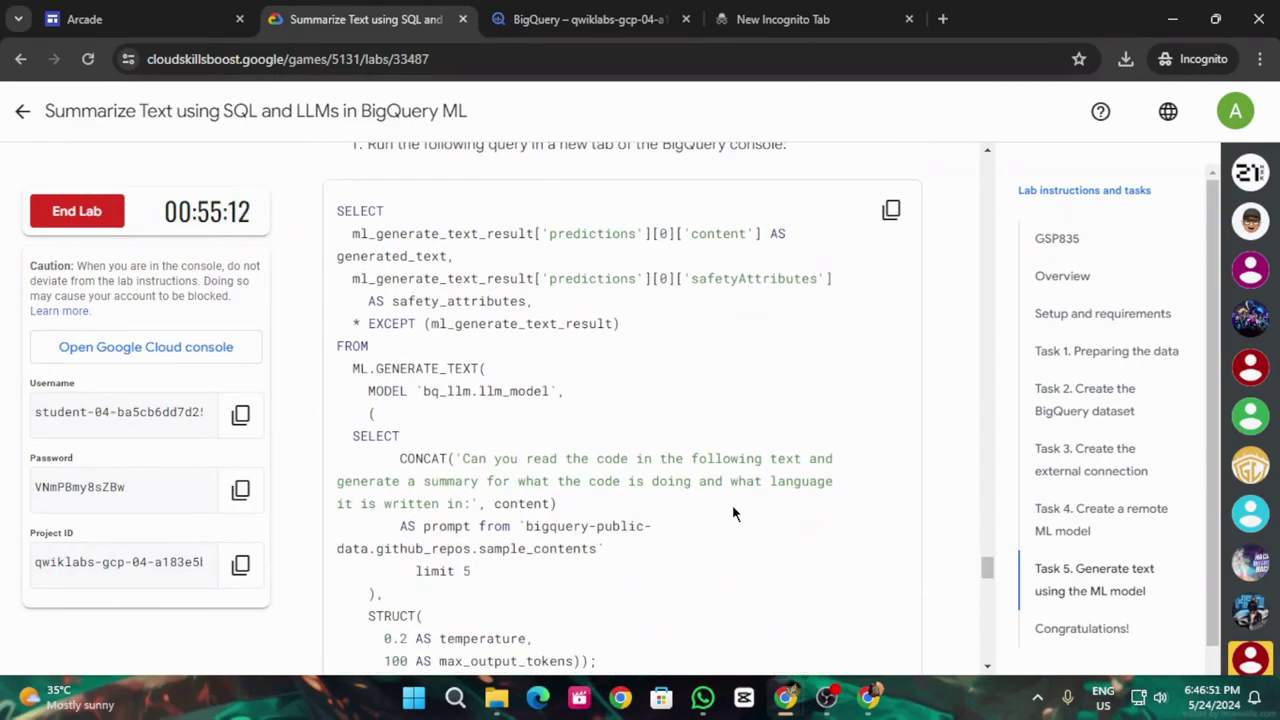
scroll(732, 508, down, 2)
scroll(732, 513, up, 3)
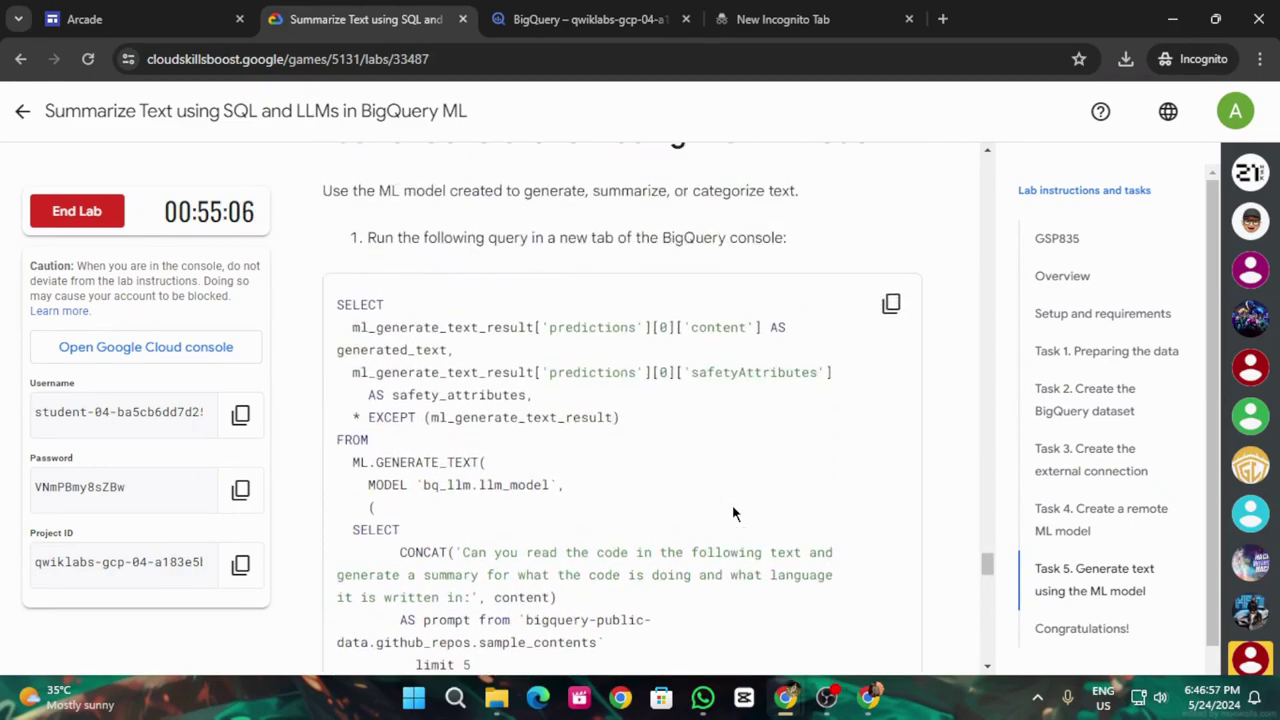
scroll(605, 565, down, 3)
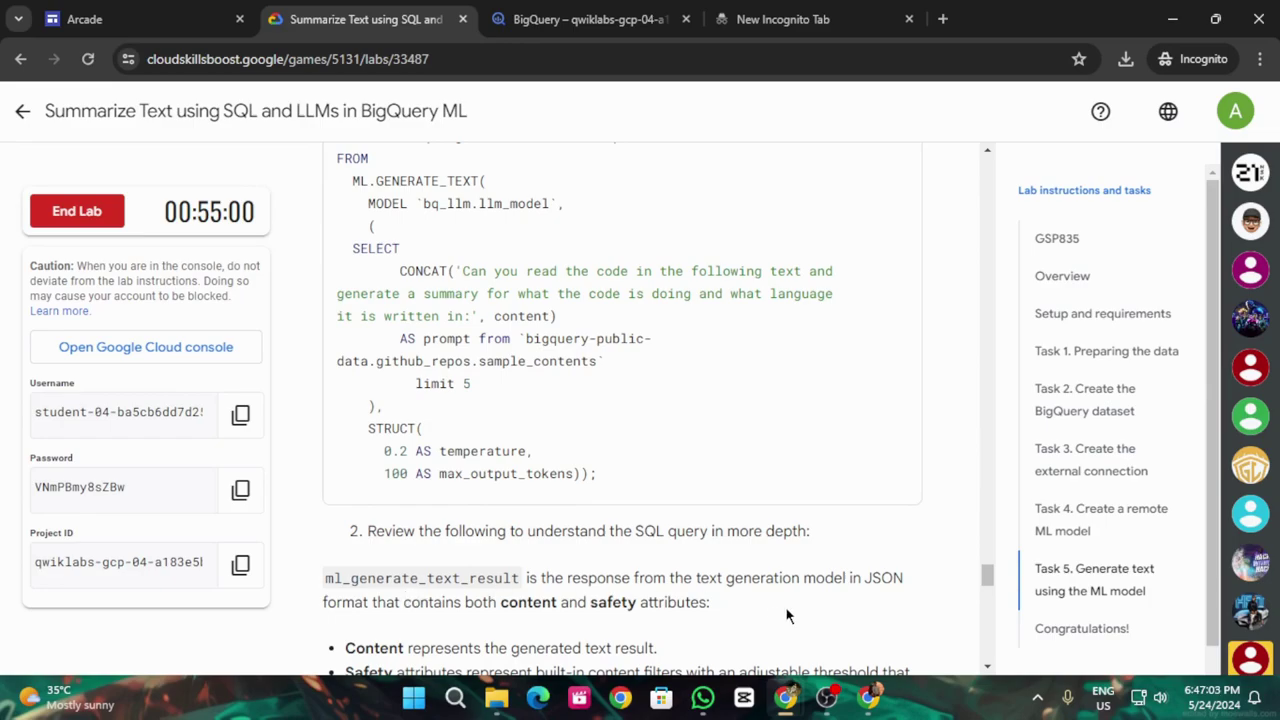
scroll(785, 610, down, 4)
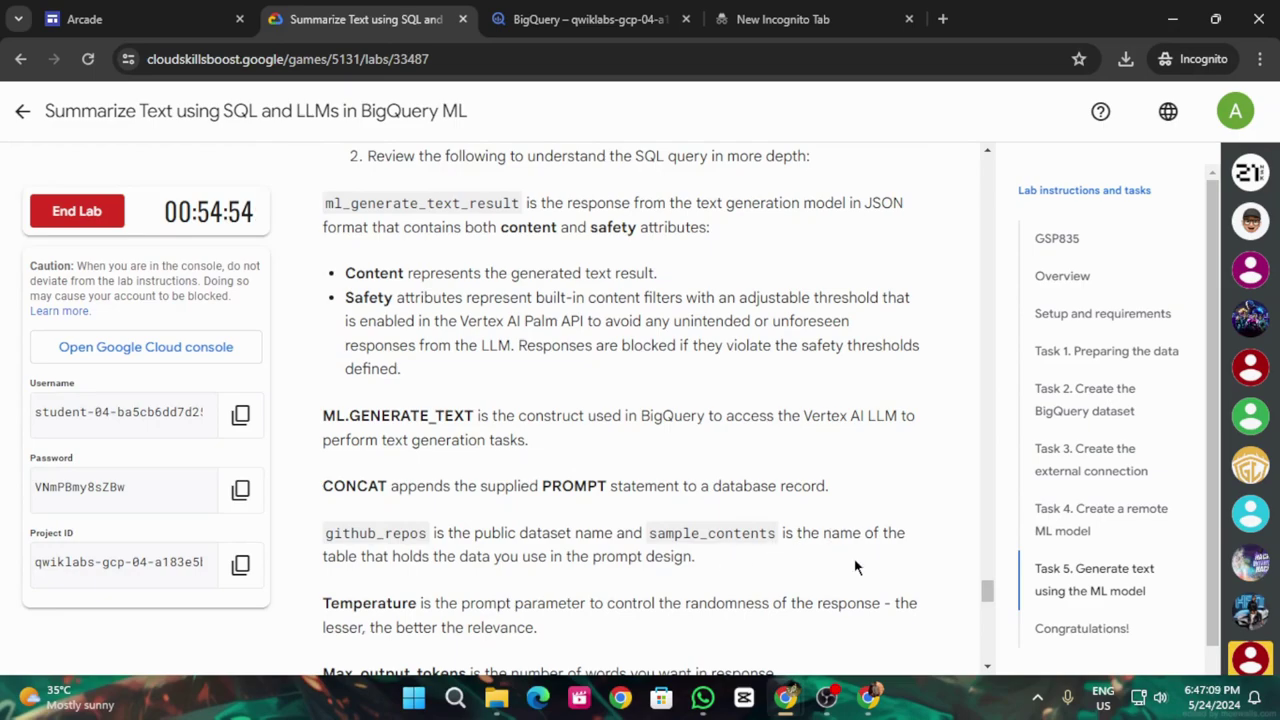
scroll(465, 573, down, 3)
scroll(464, 573, down, 1)
scroll(573, 487, down, 2)
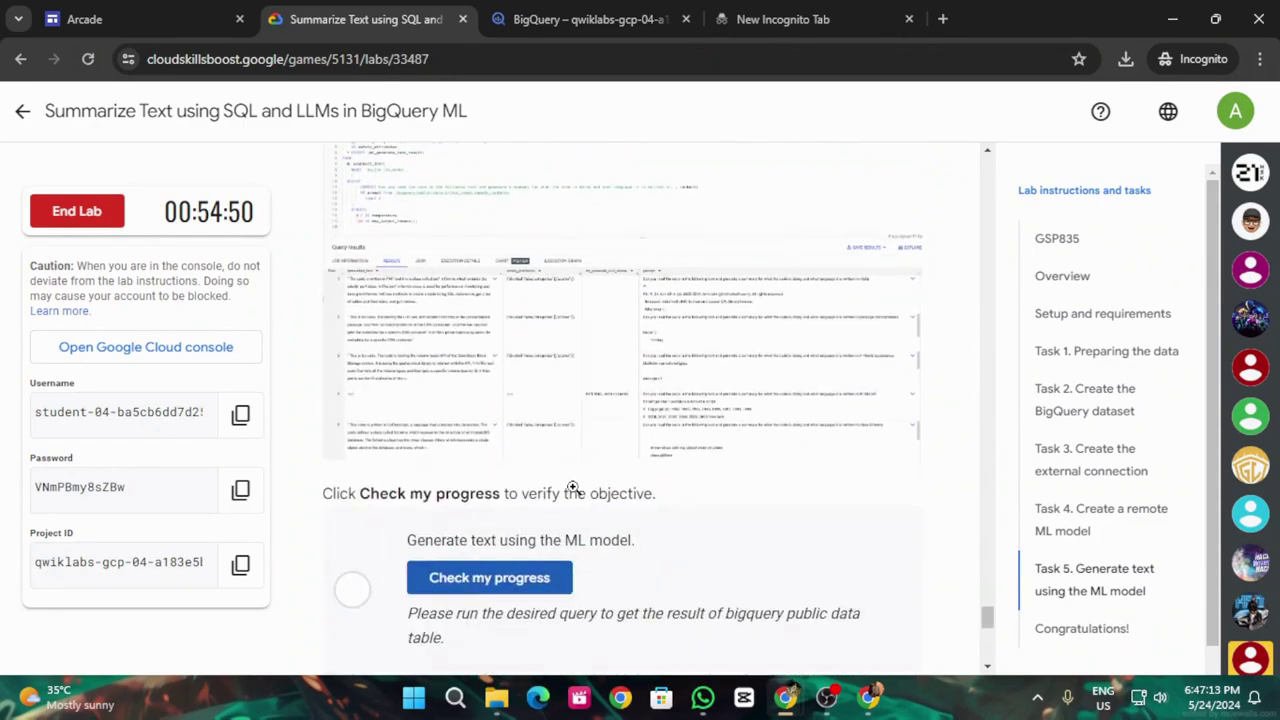
scroll(566, 470, up, 10)
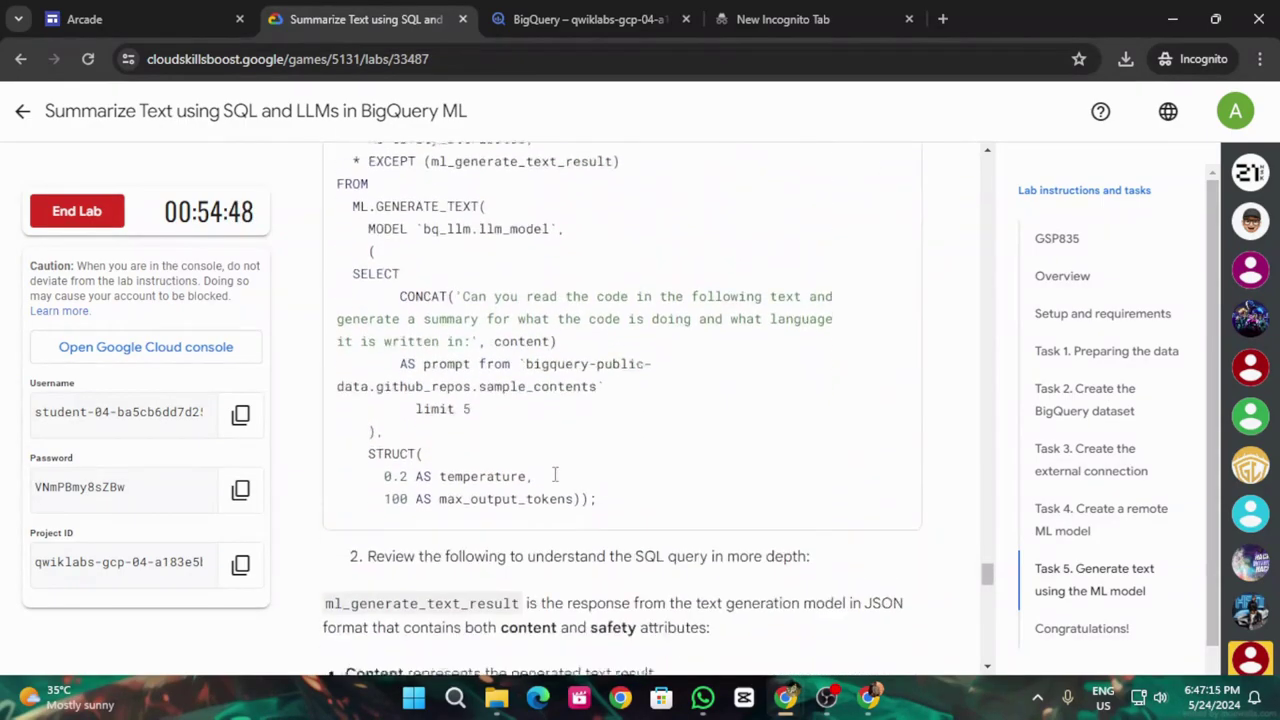
scroll(559, 454, down, 3)
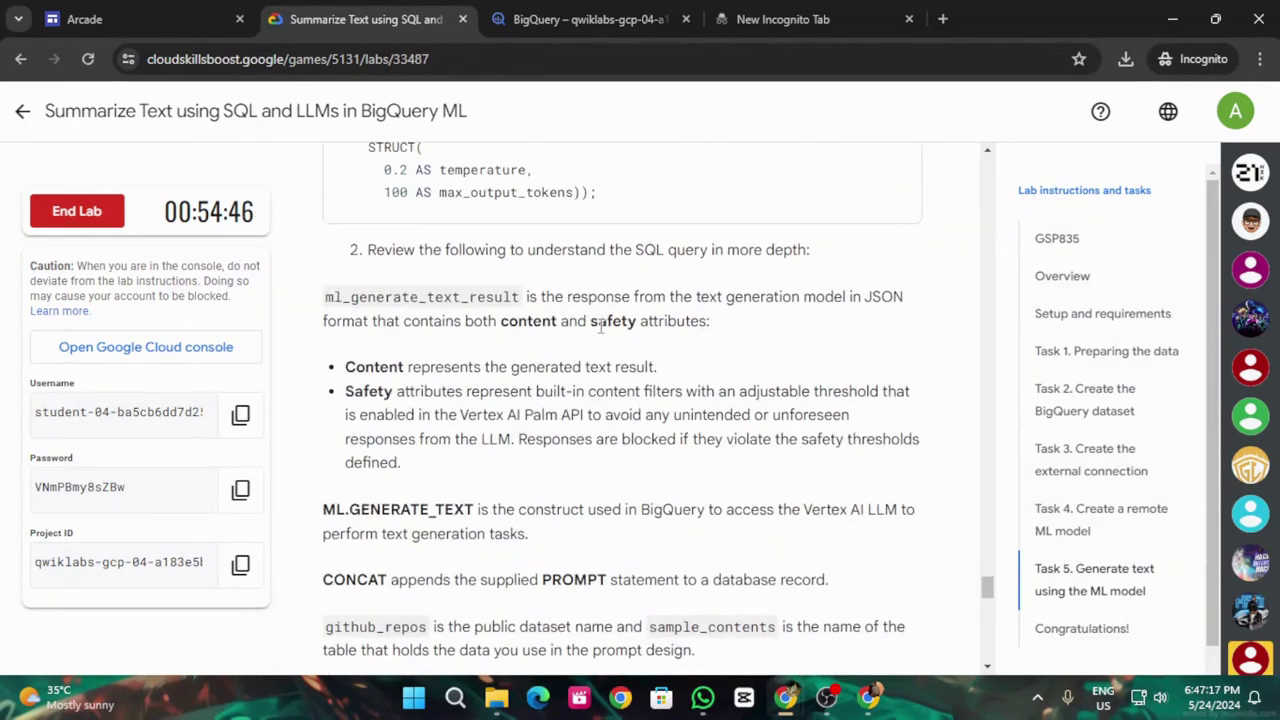
scroll(618, 440, up, 6)
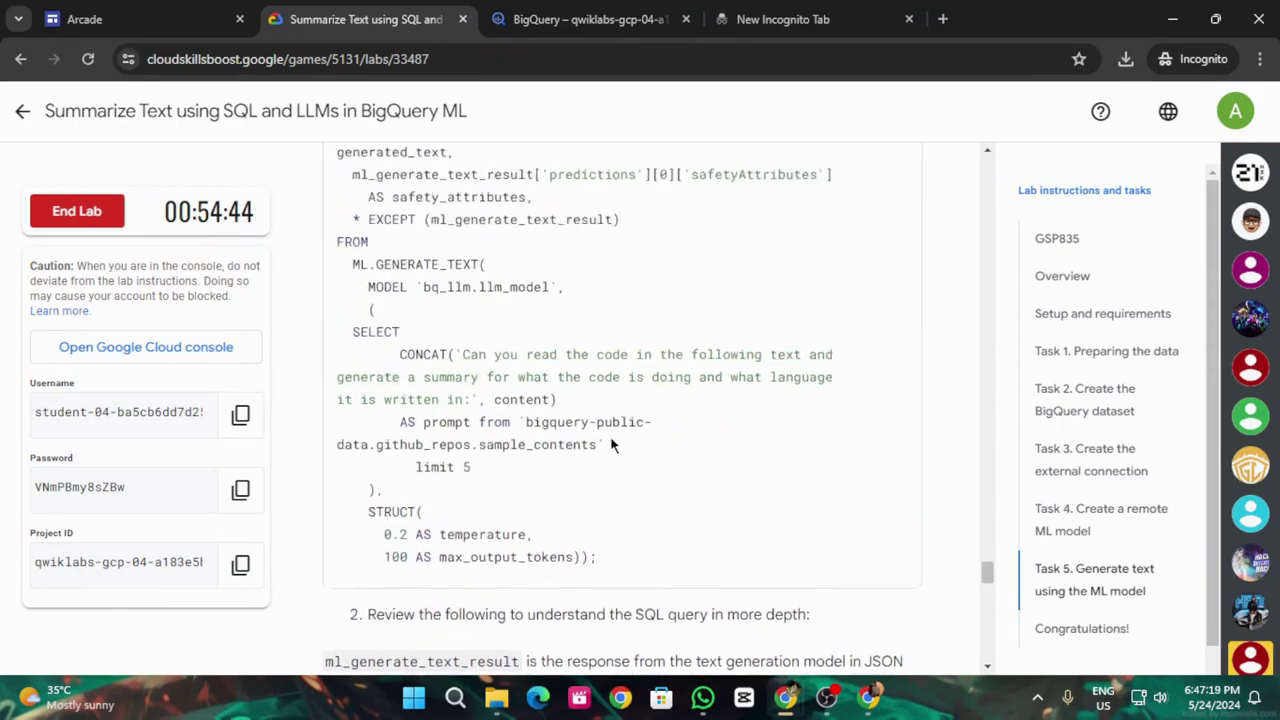